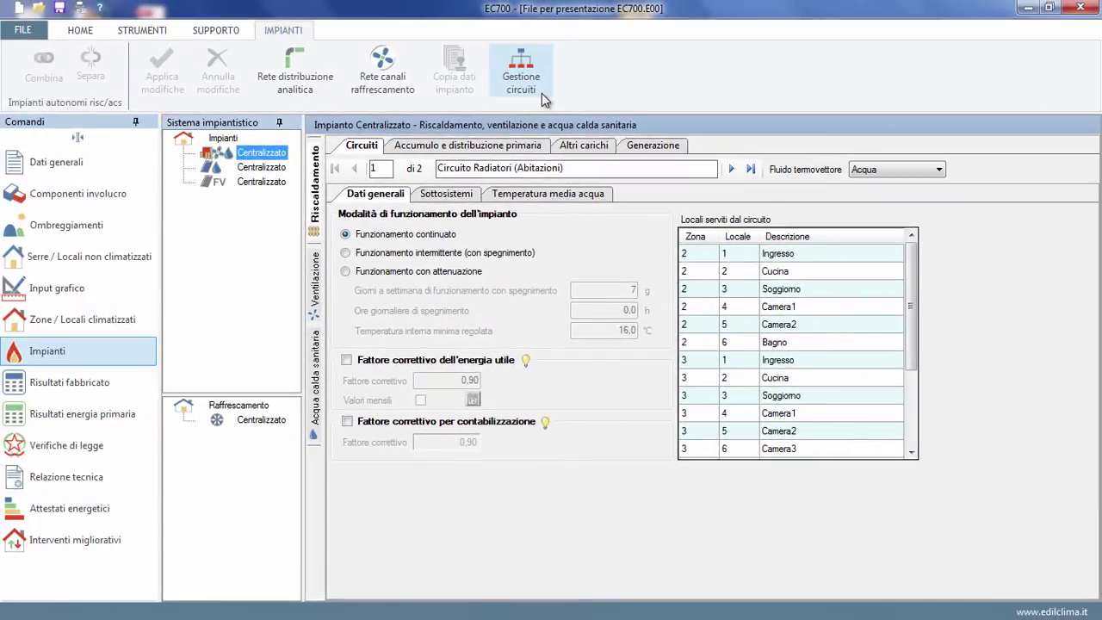
Review the rooms served by Circuito Radiatori (Abitazioni) and Circuito Ventilconvettori (Ufficio) in the circuit management dialog, and close it
click(542, 93)
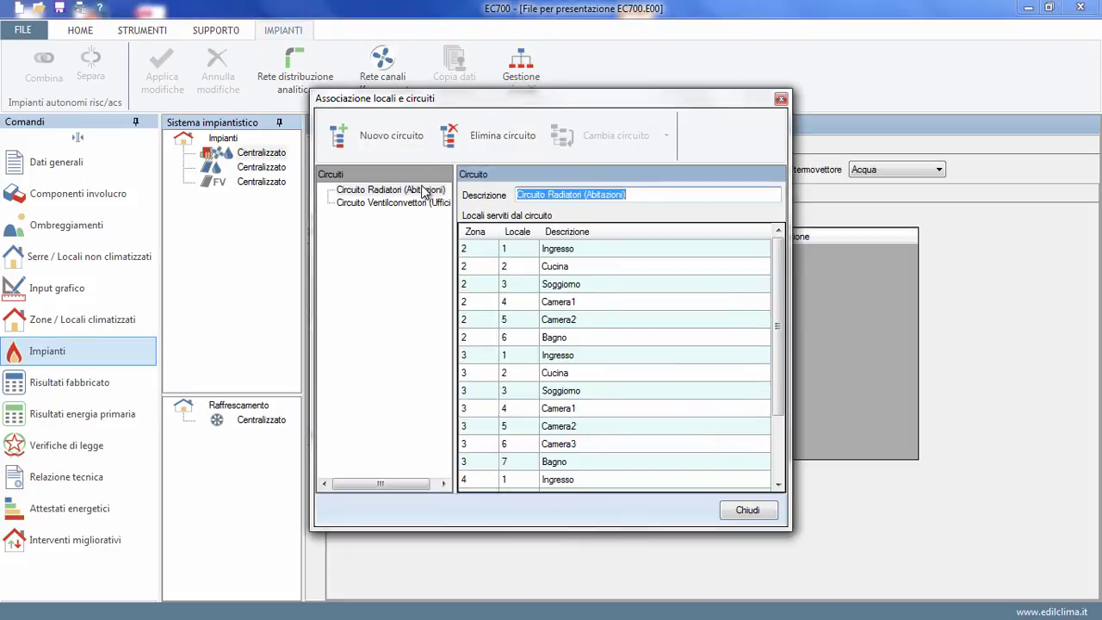
click(424, 190)
click(416, 203)
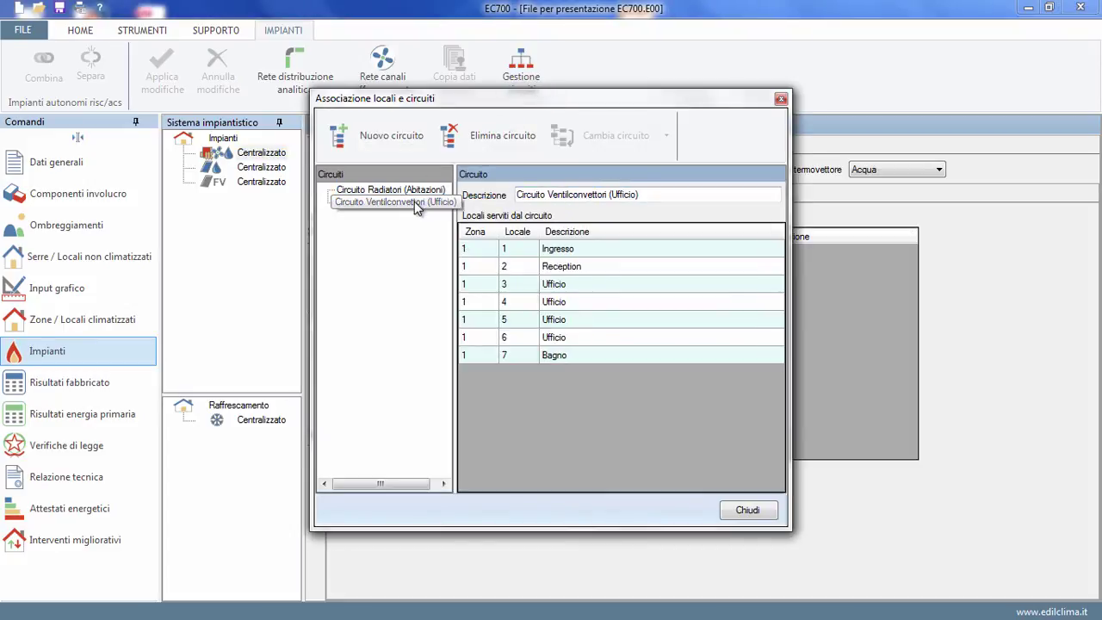
click(763, 517)
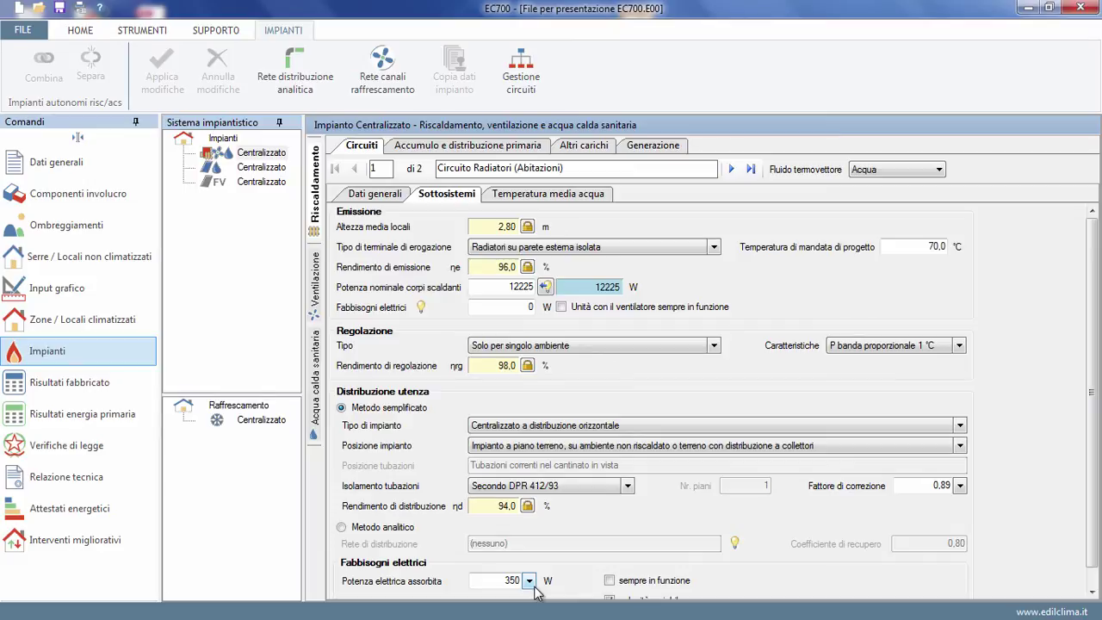
Set the user distribution of Circuito Radiatori (Abitazioni) to Metodo analitico with the Radiatori distribution network
click(395, 532)
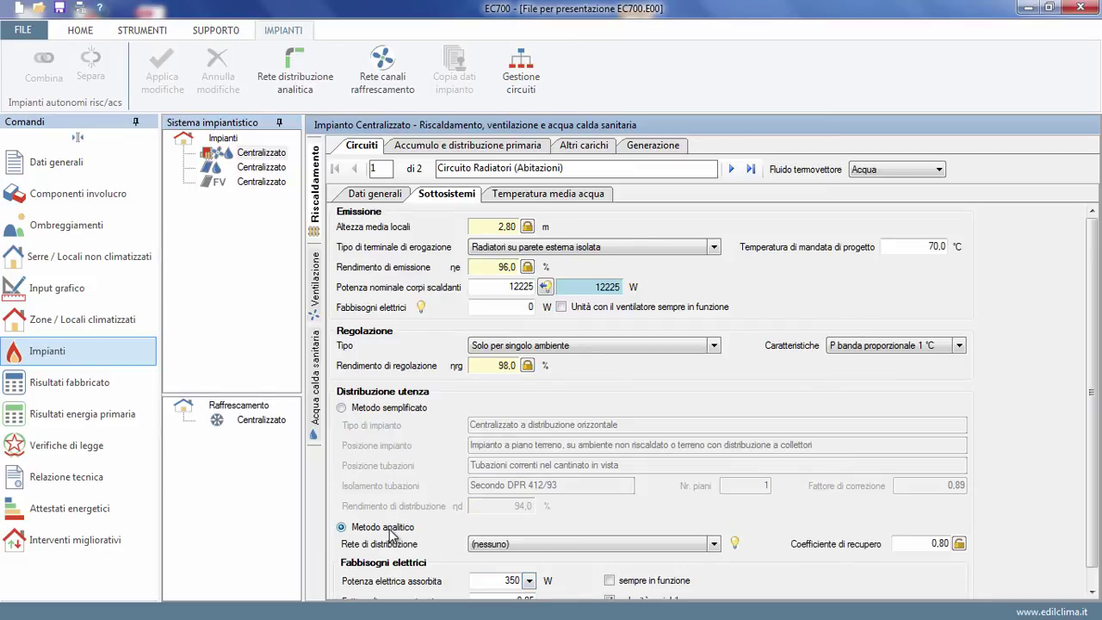
click(711, 546)
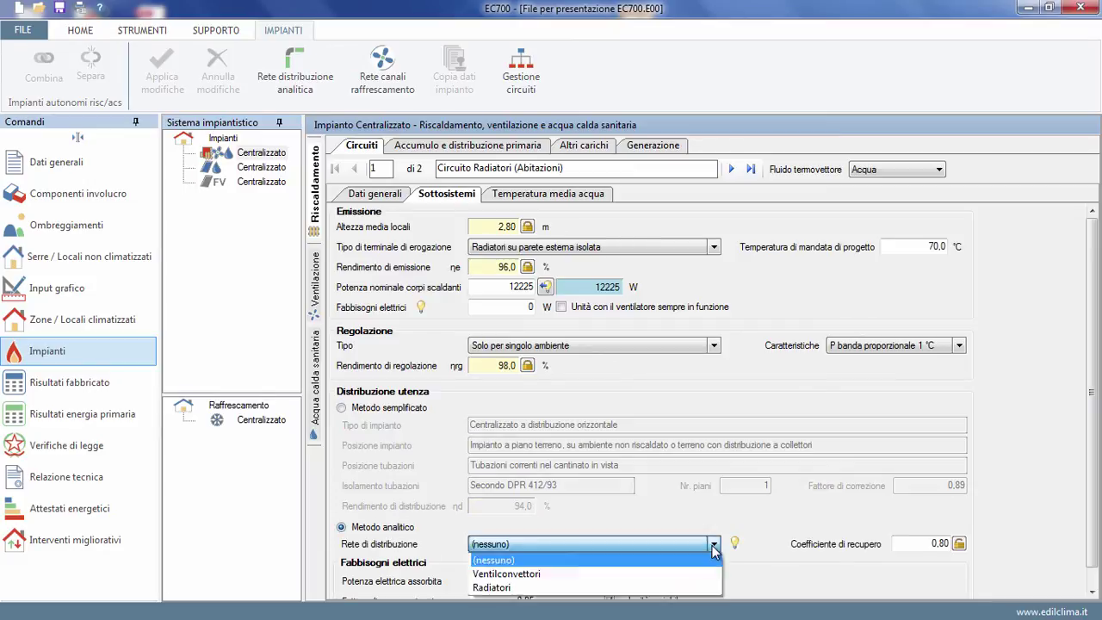
click(699, 589)
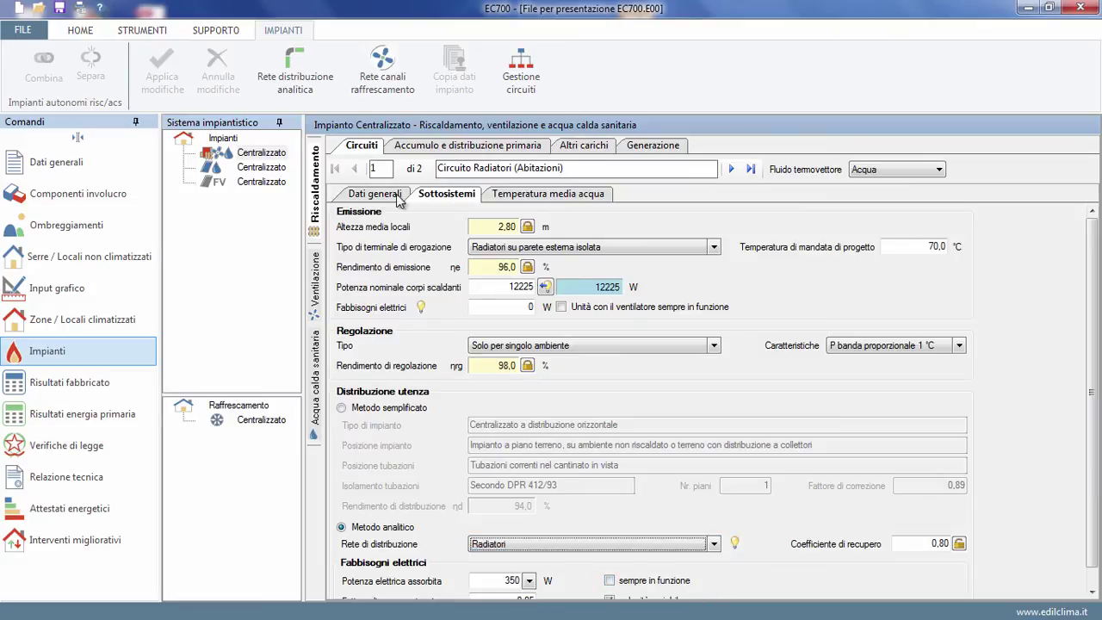
Examine the Dorsale pipe of the Radiatori network in the analytical distribution description, including its pipe typology options
click(305, 84)
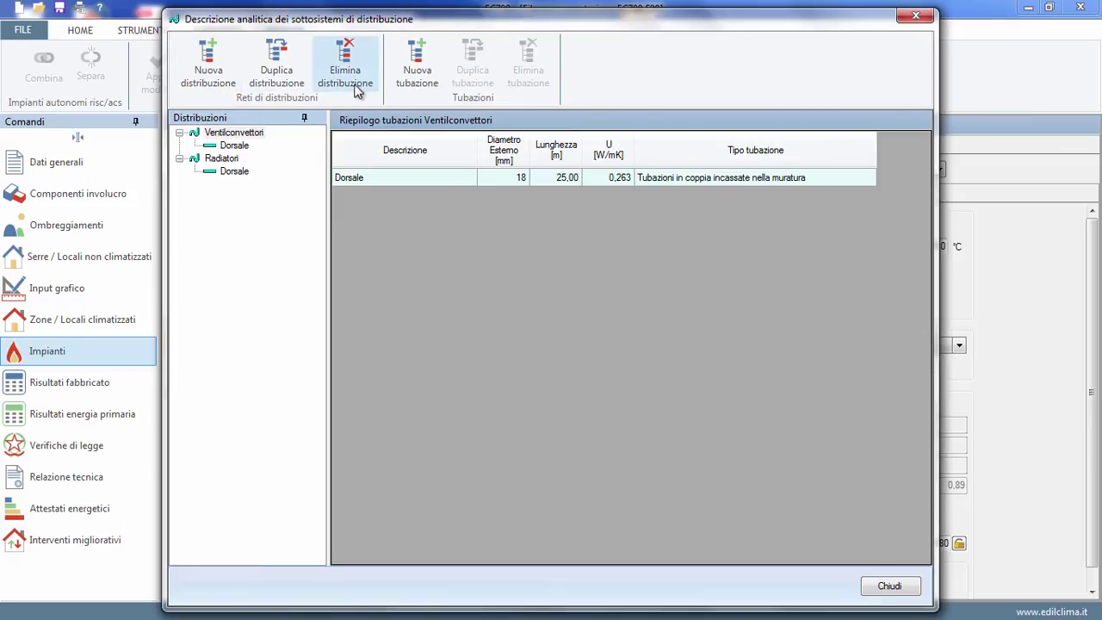
click(228, 175)
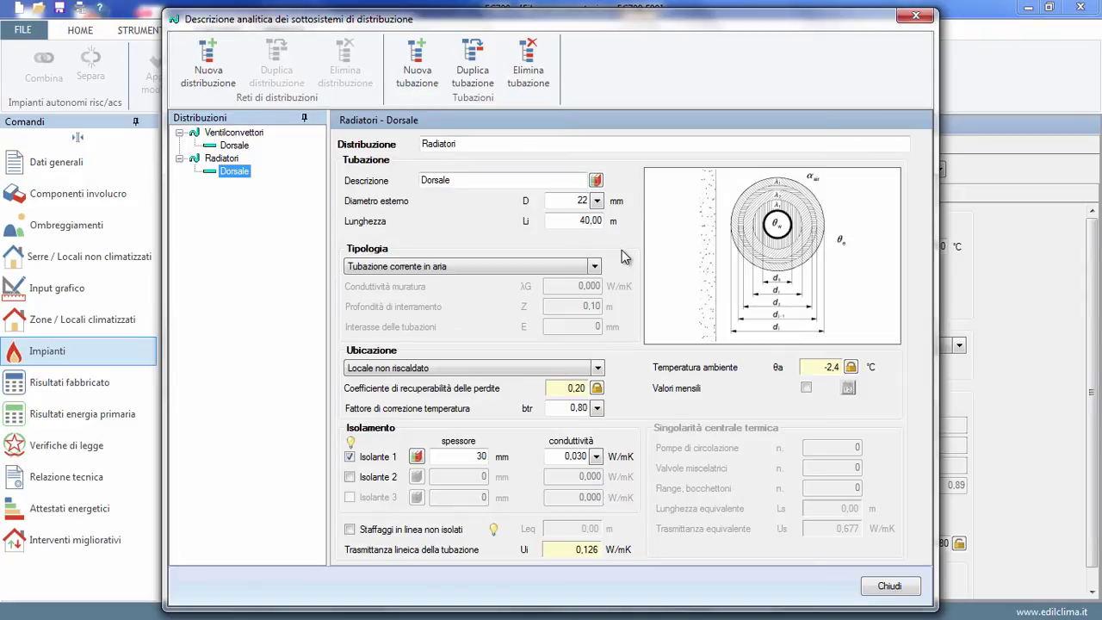
click(595, 266)
click(593, 277)
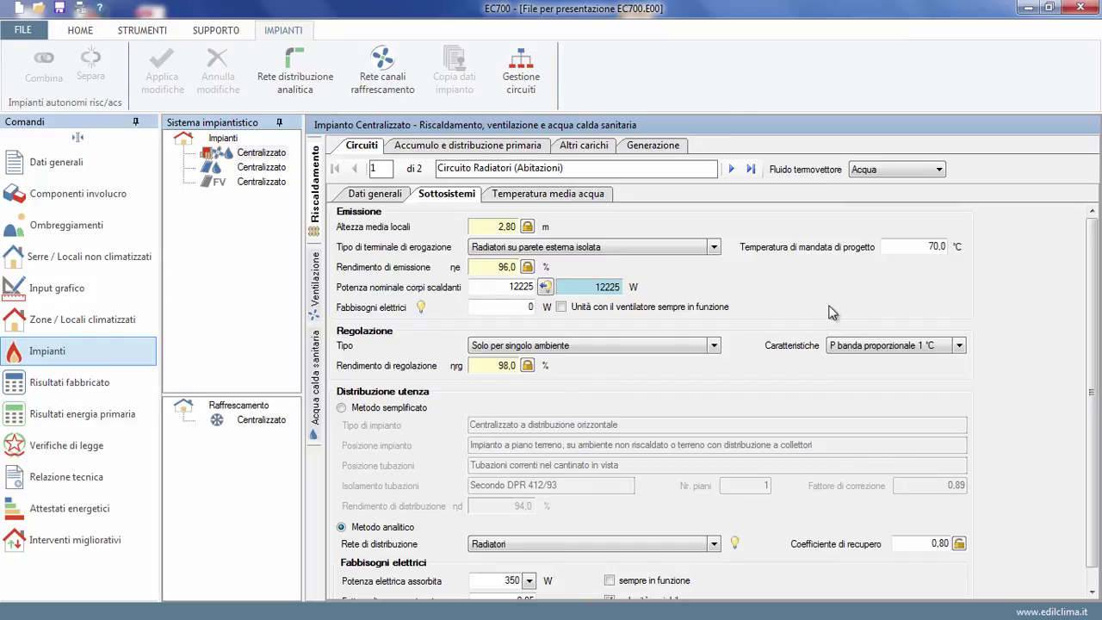
Set the user distribution of Circuito Ventilconvettori (Ufficio) to Metodo analitico with the Ventilconvettori distribution network
click(731, 170)
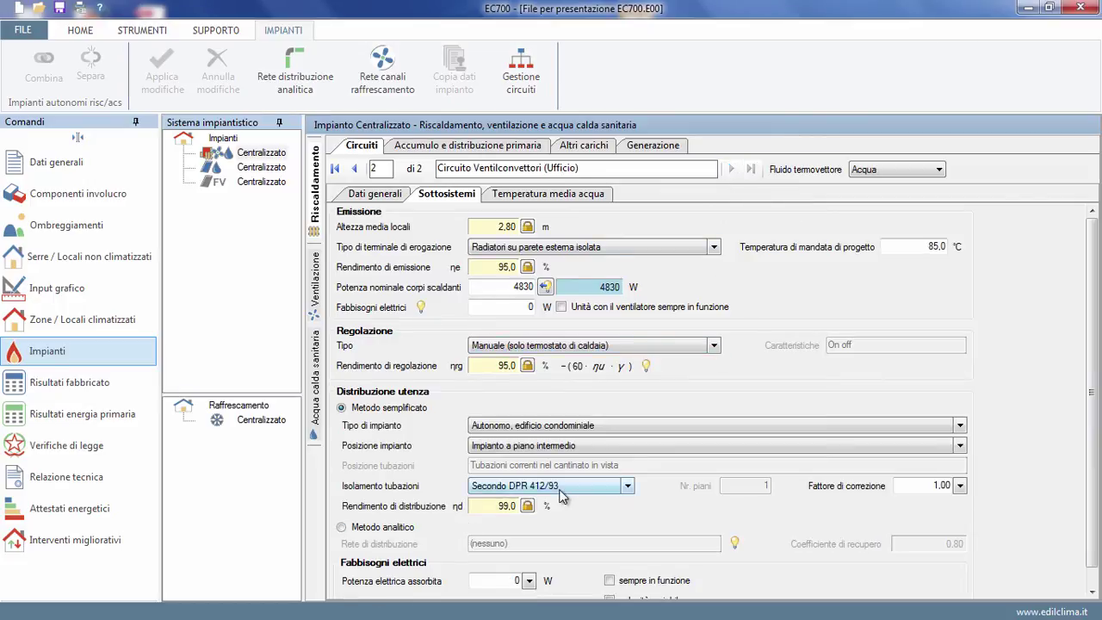
click(405, 529)
click(631, 545)
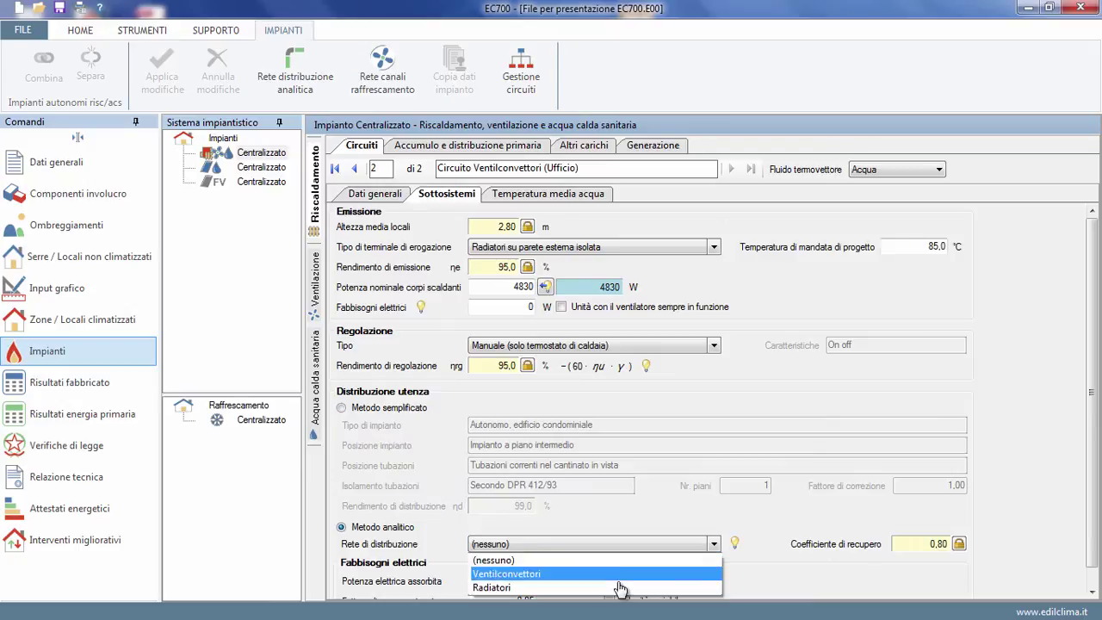
click(622, 581)
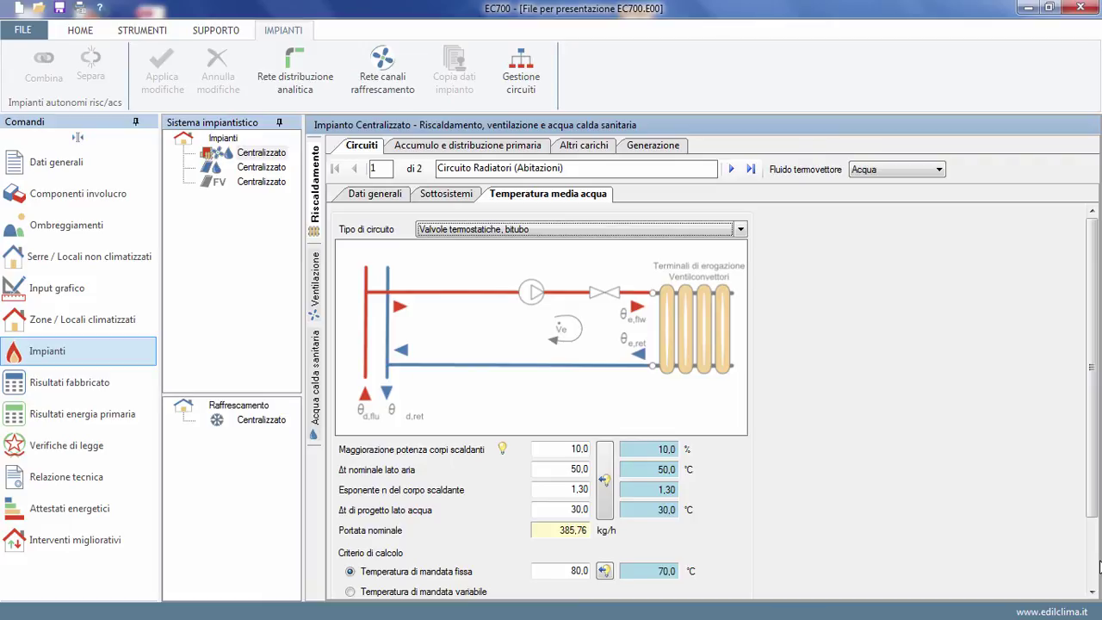
Check the circuit types for Circuito Radiatori's mean water temperature, keep Valvole termostatiche, bitubo, and apply the suggested fixed supply temperature of 70,0 °C
click(603, 230)
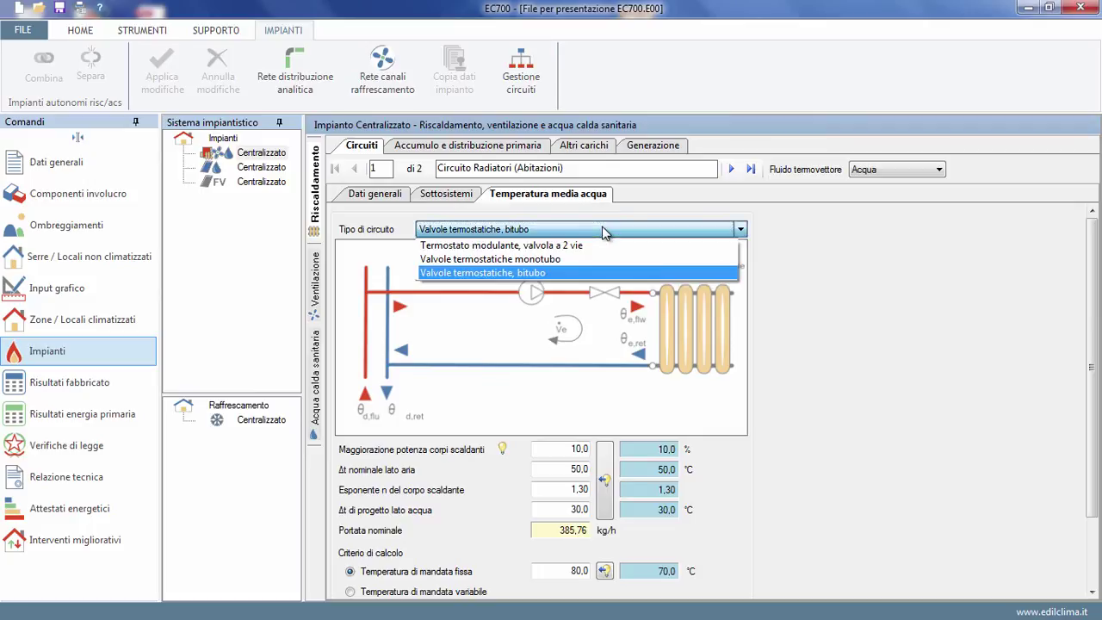
click(605, 231)
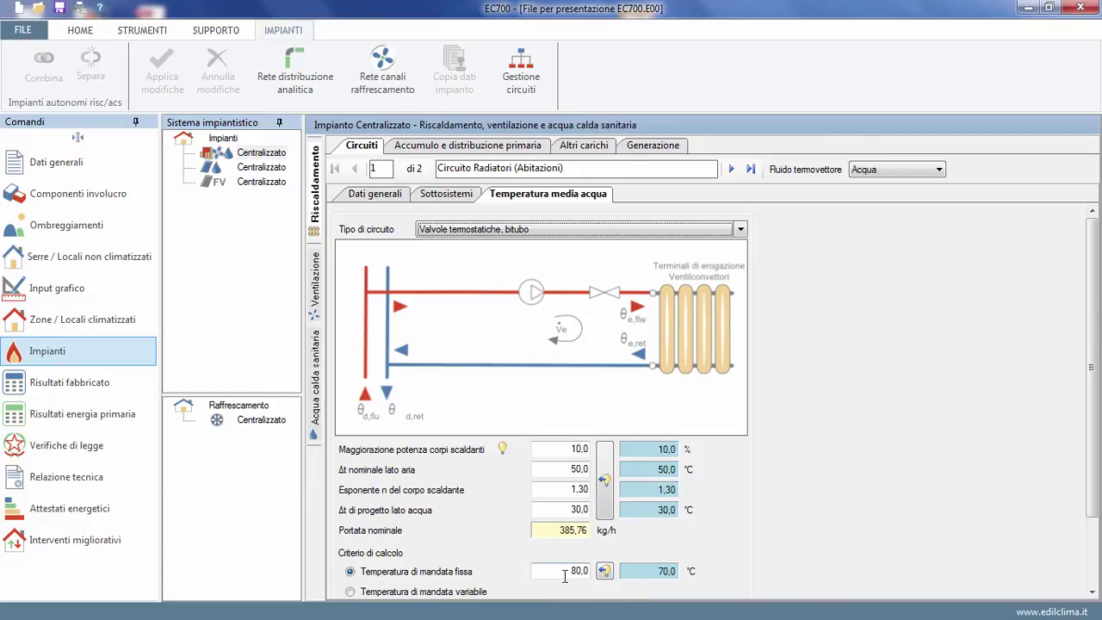
click(604, 571)
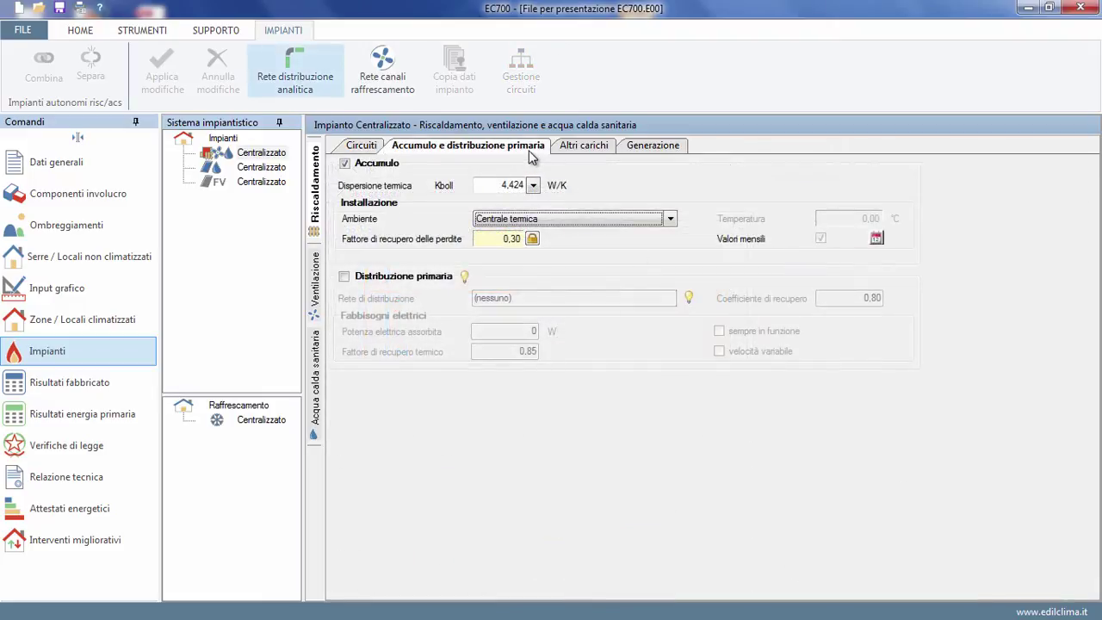
Enable Distribuzione primaria, accept the storage tank's heat loss calculated from geometry, and set its installation environment to Centrale termica
click(345, 277)
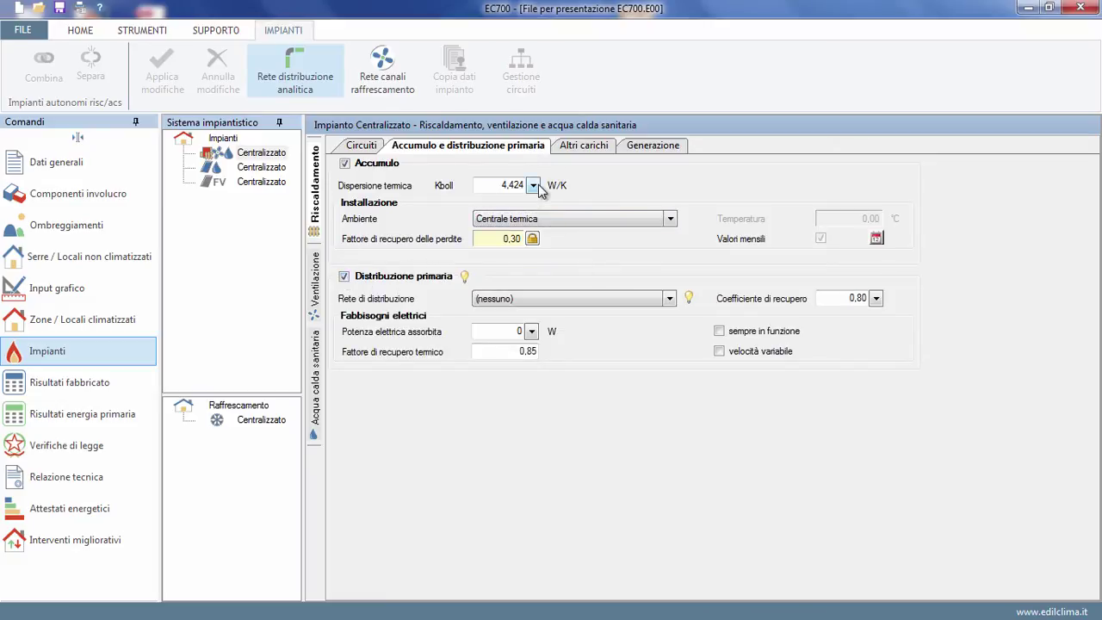
click(534, 185)
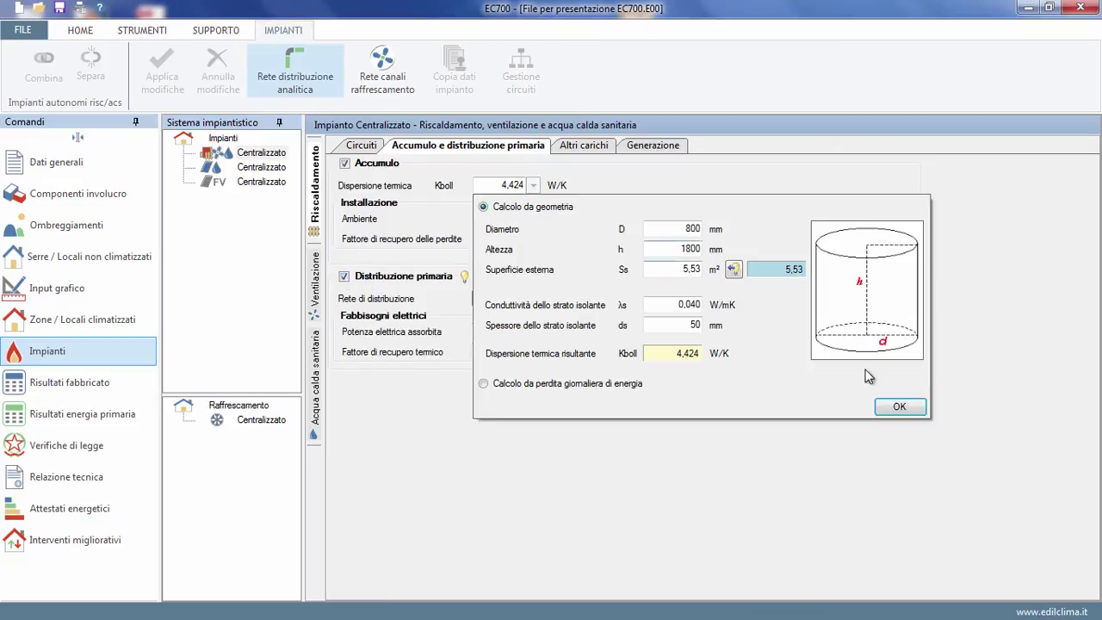
click(899, 406)
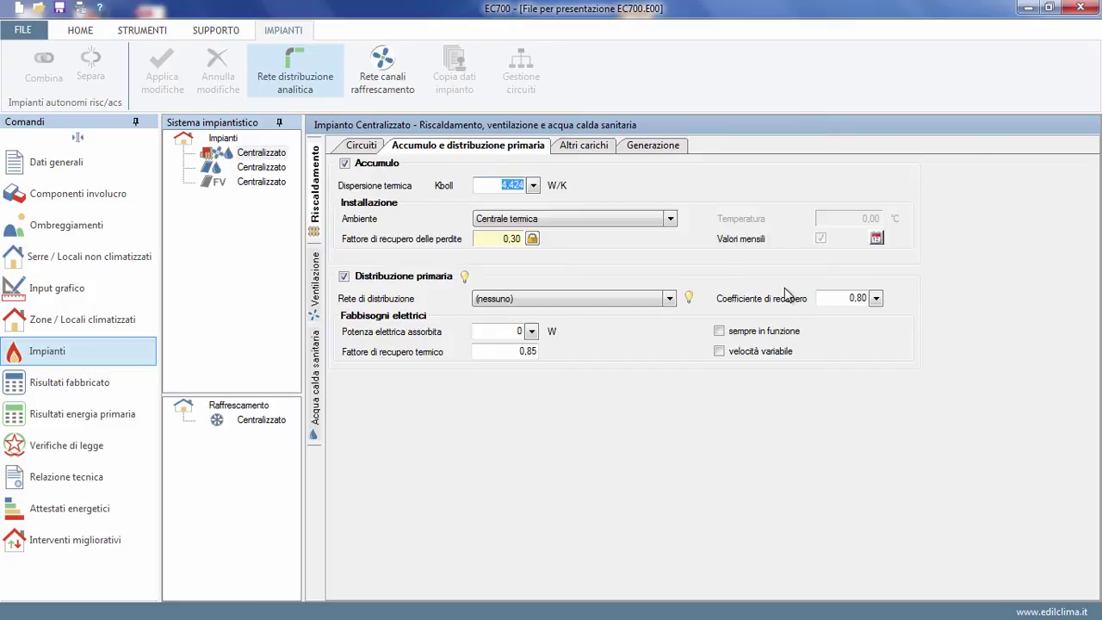
click(669, 219)
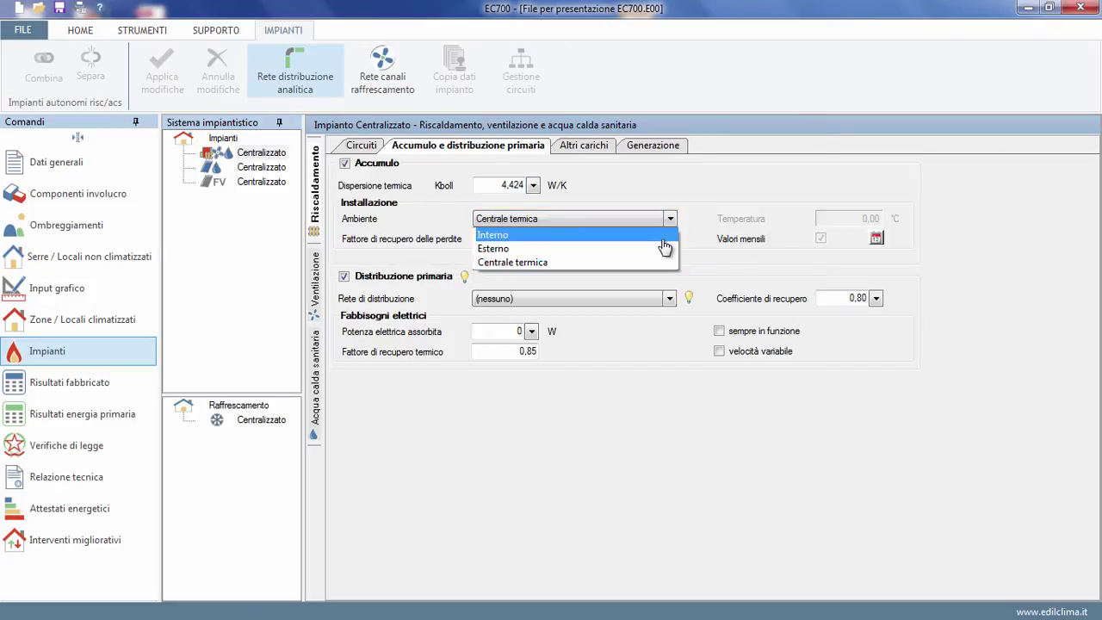
click(669, 262)
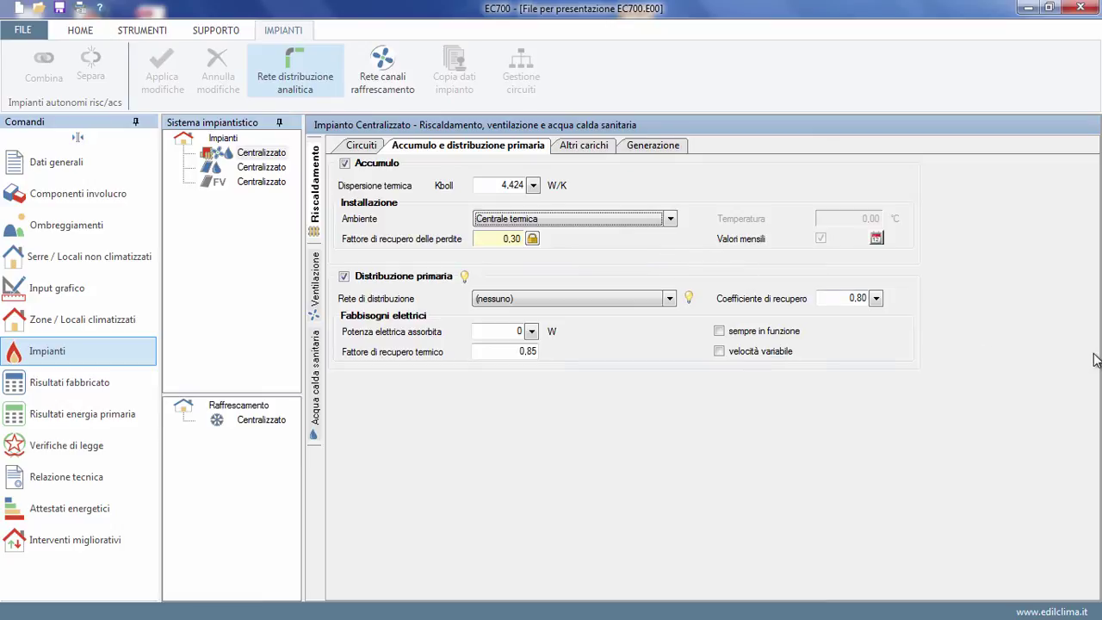
Enable Carichi per usi di processo, enter 400 kWh for Gennaio and copy the value to all months
click(586, 146)
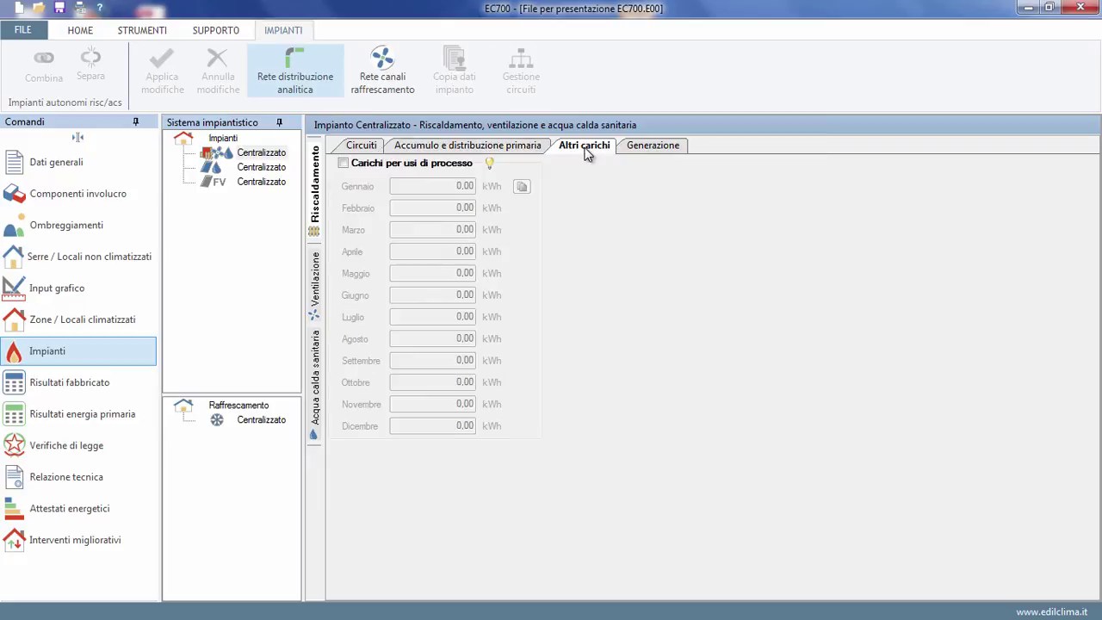
click(344, 163)
click(424, 187)
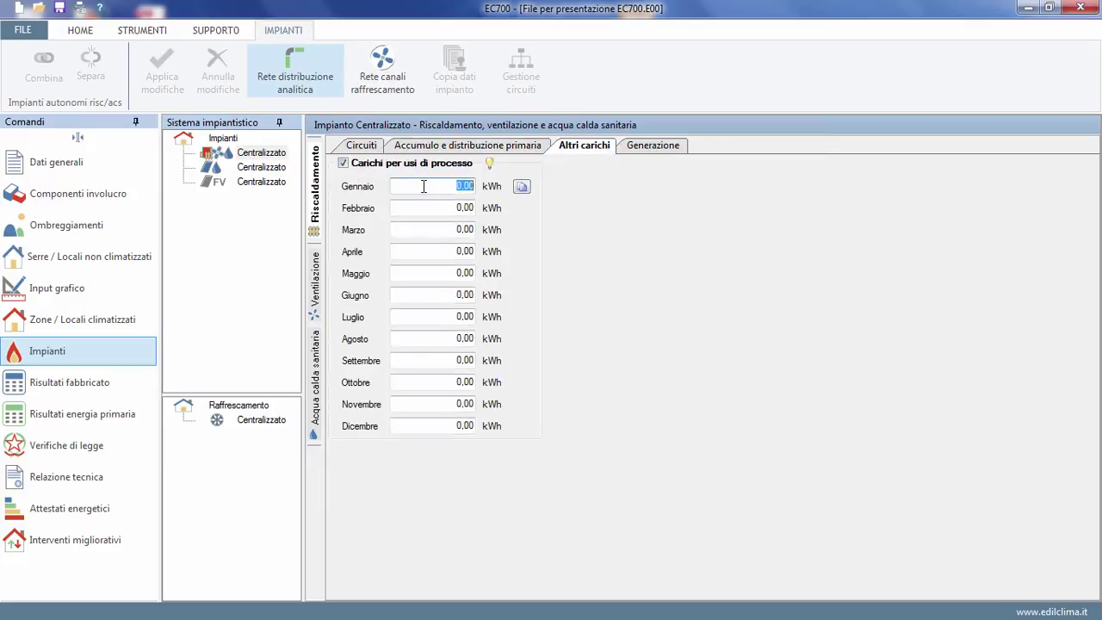
text(400)
click(521, 187)
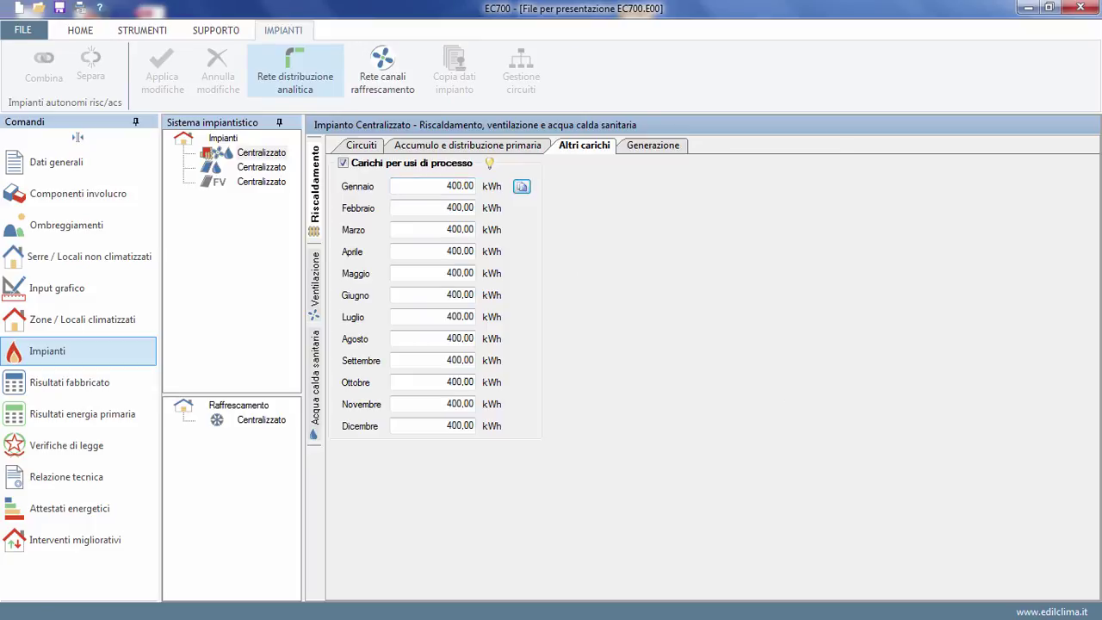
Set the single generator to Caldaia a condensazione, keeping Analitico as its calculation method
click(652, 145)
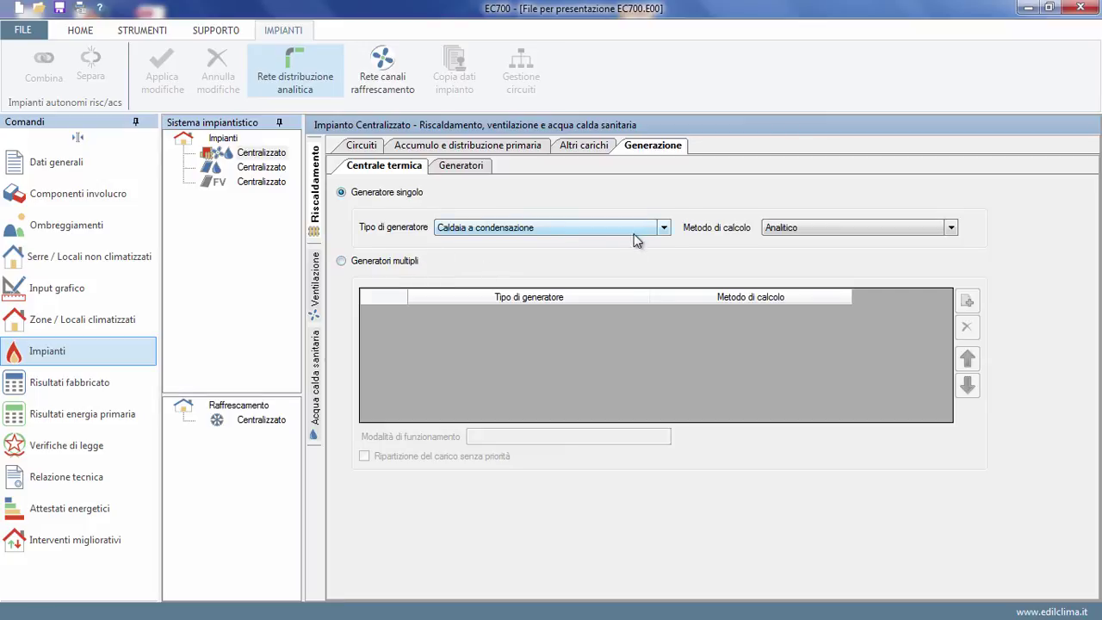
click(663, 230)
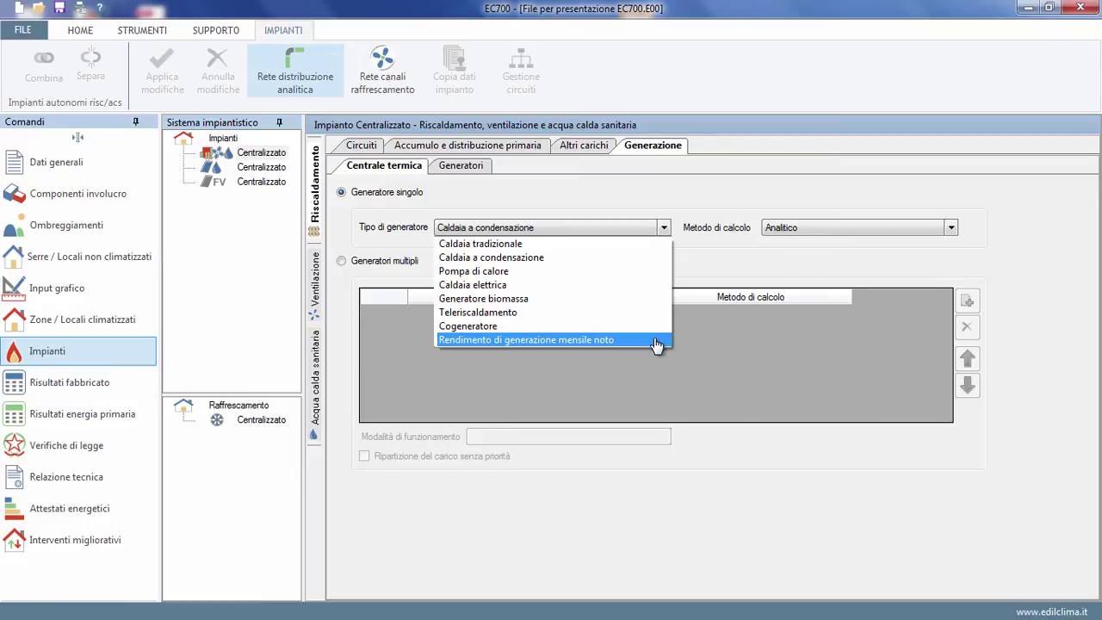
click(644, 258)
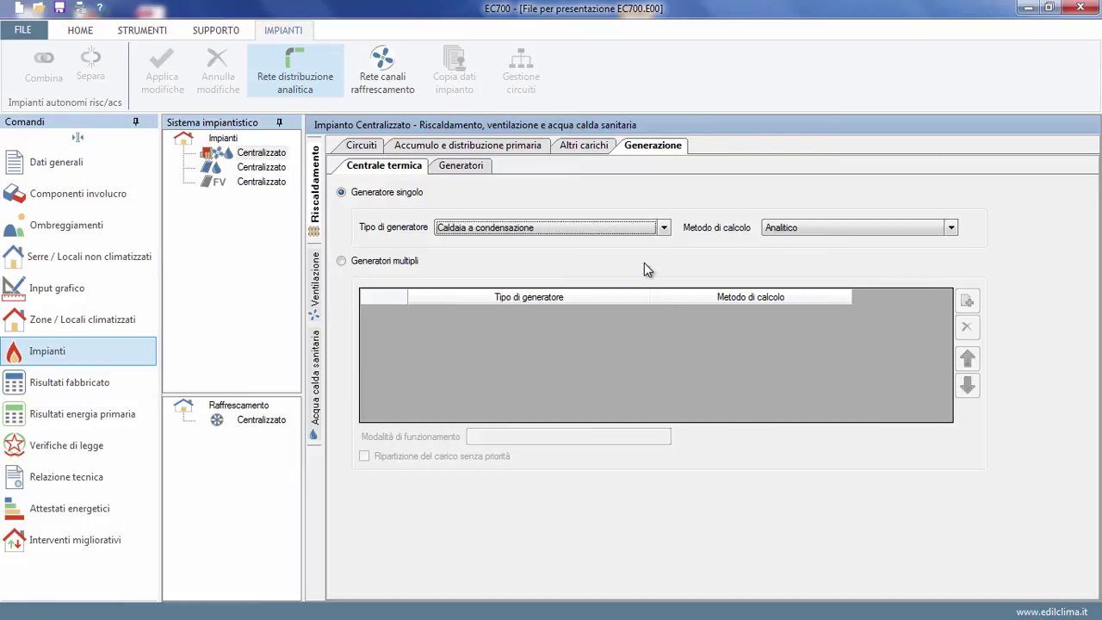
click(950, 229)
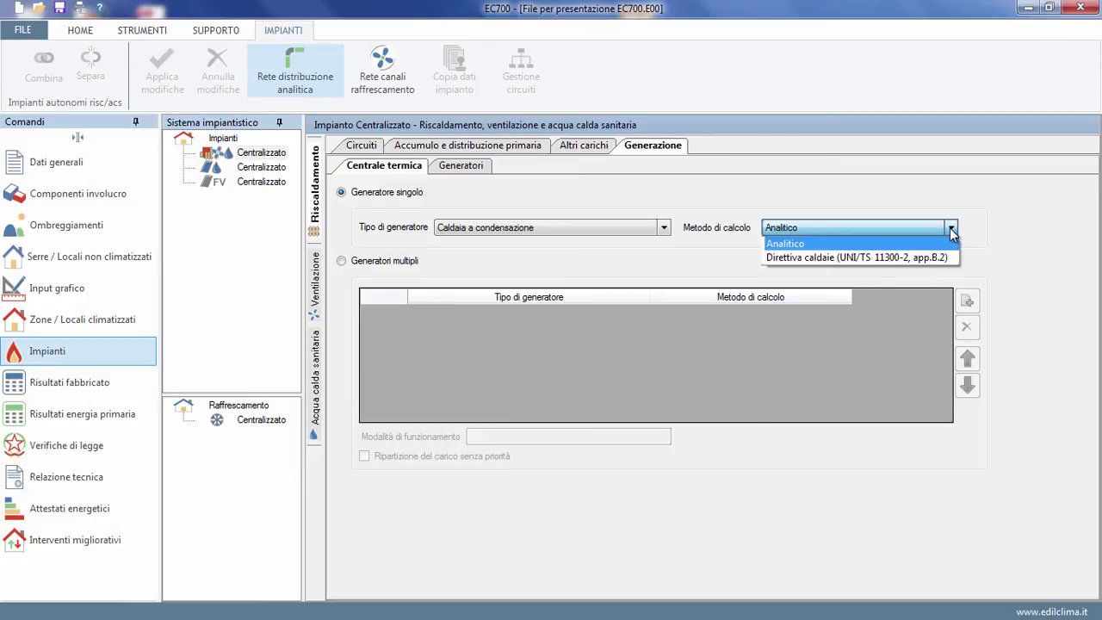
click(953, 229)
Try switching the heating plant to Generatori multipli and adding another generator to the priority list
click(383, 261)
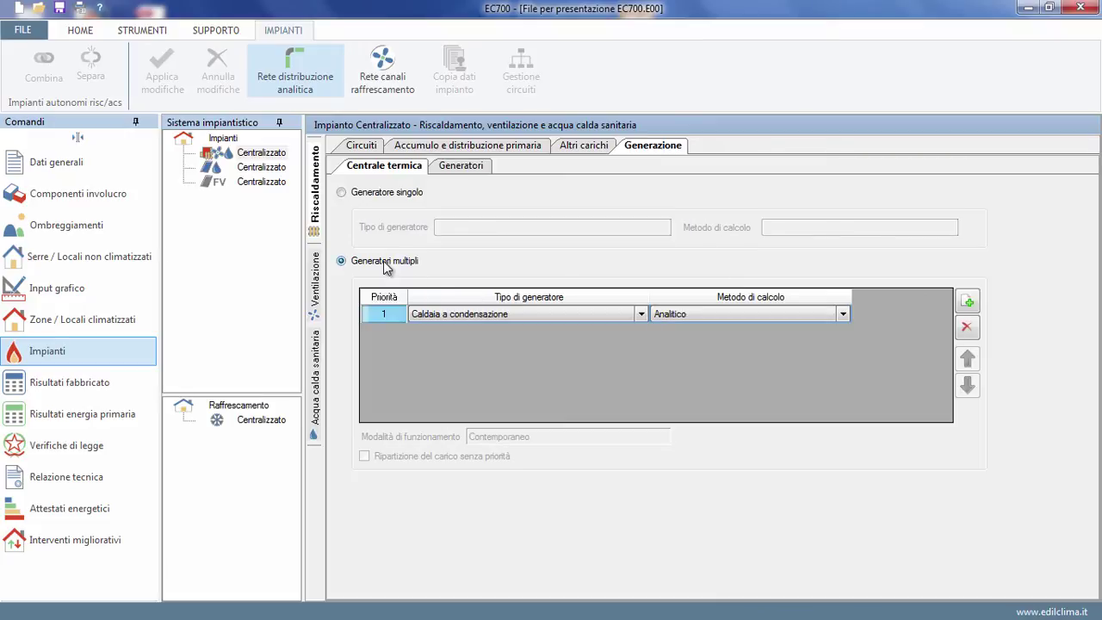
click(967, 301)
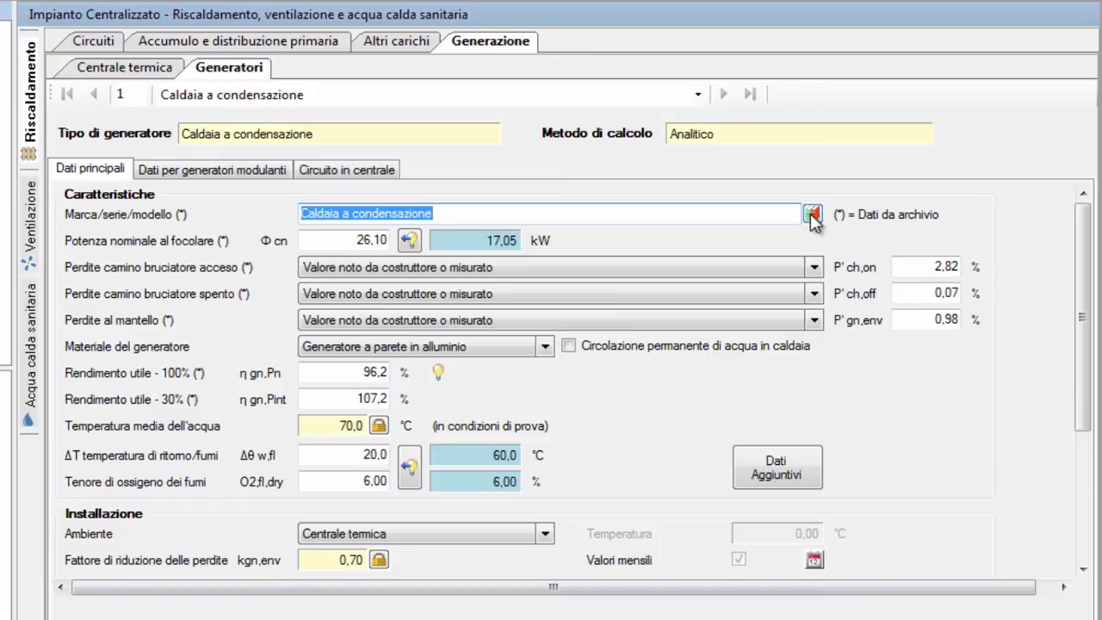
Examine the condensing boiler's modulating generator data and its plant-room circuit settings
click(213, 172)
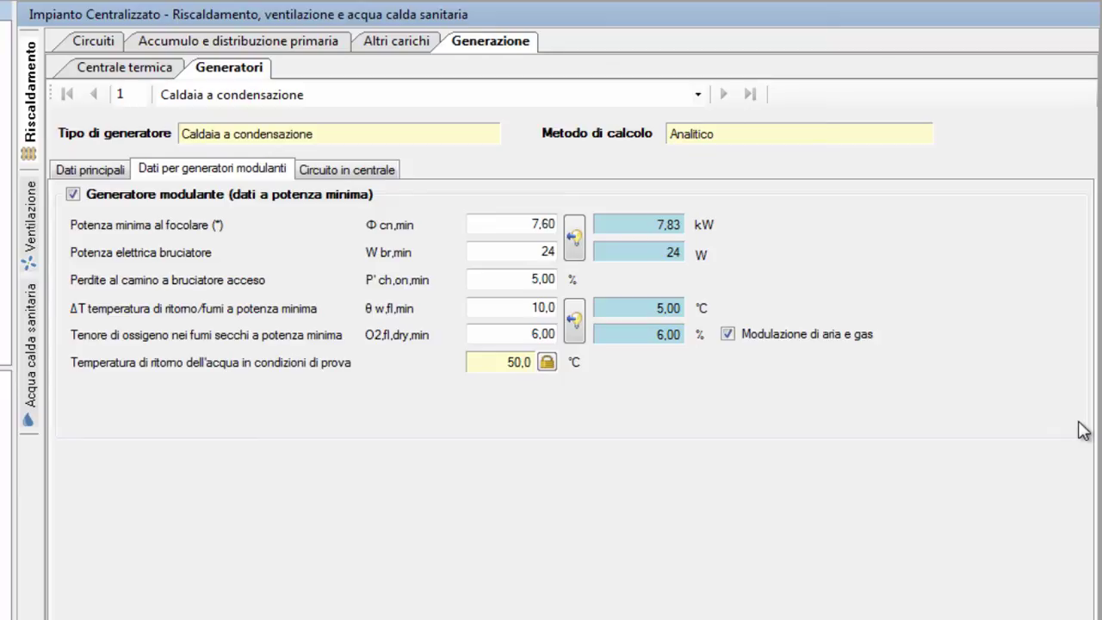
click(389, 169)
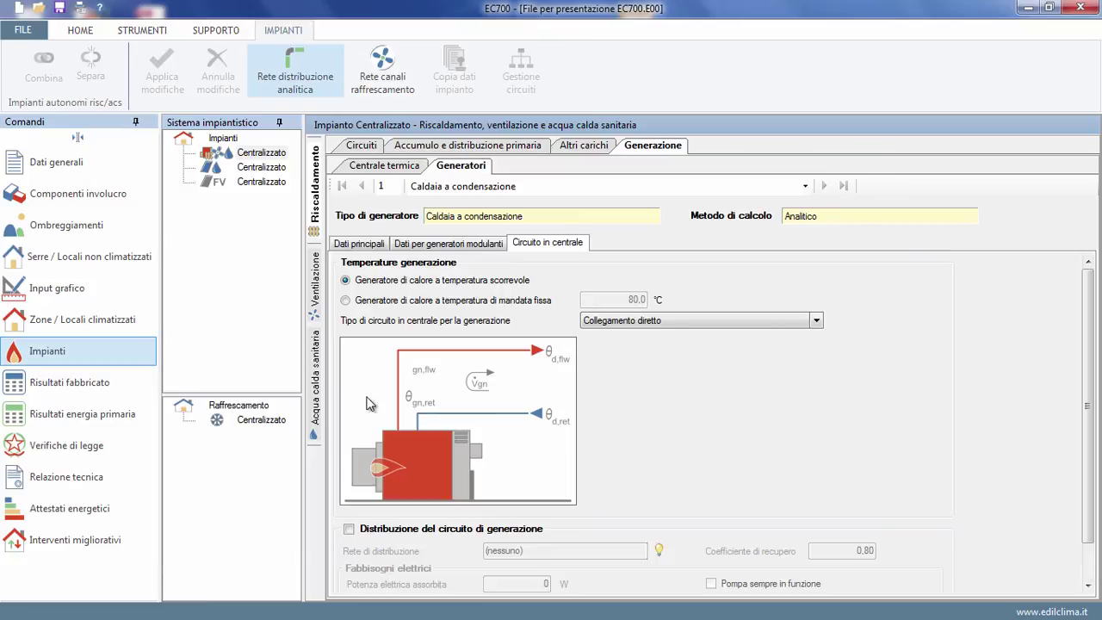
Enable Tubazione di ricircolo for the domestic hot water system, keeping its distribution network set to (nessuno)
click(317, 395)
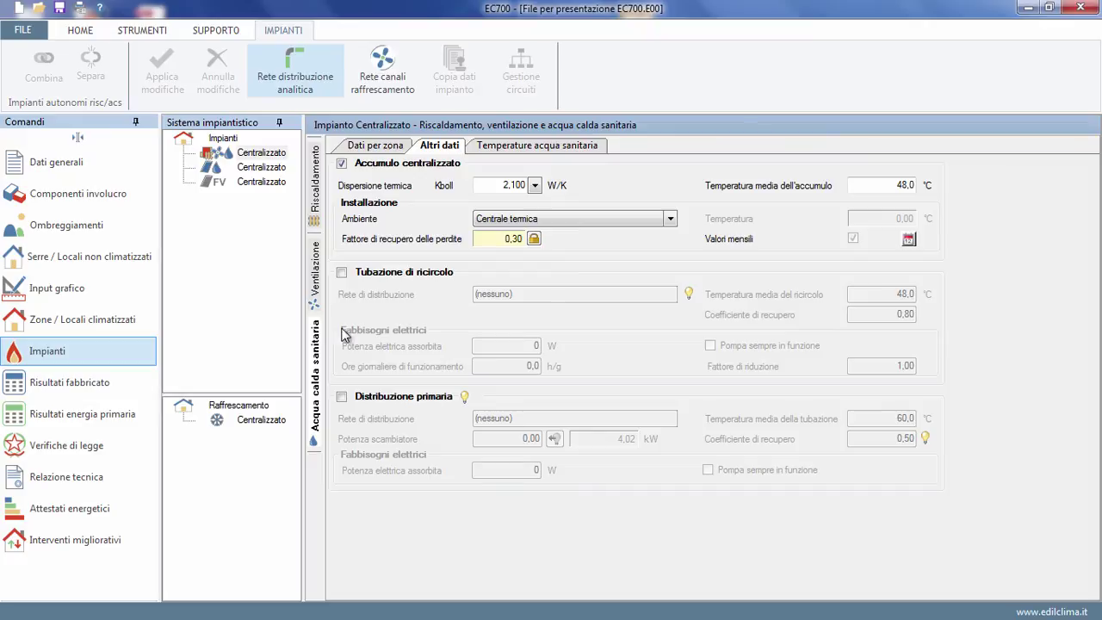
click(342, 273)
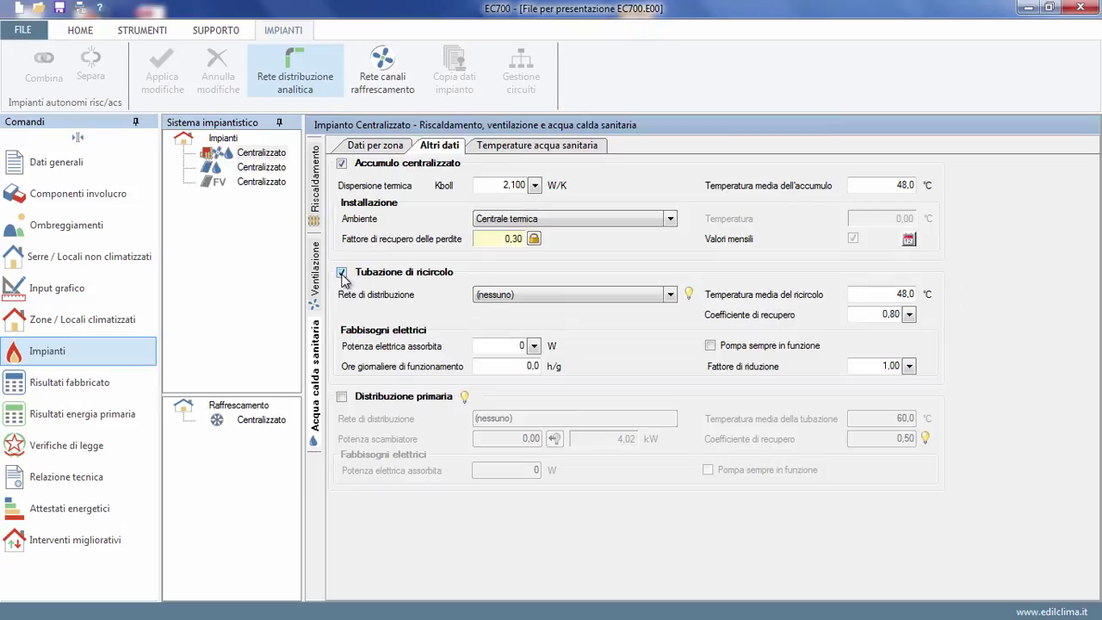
click(671, 296)
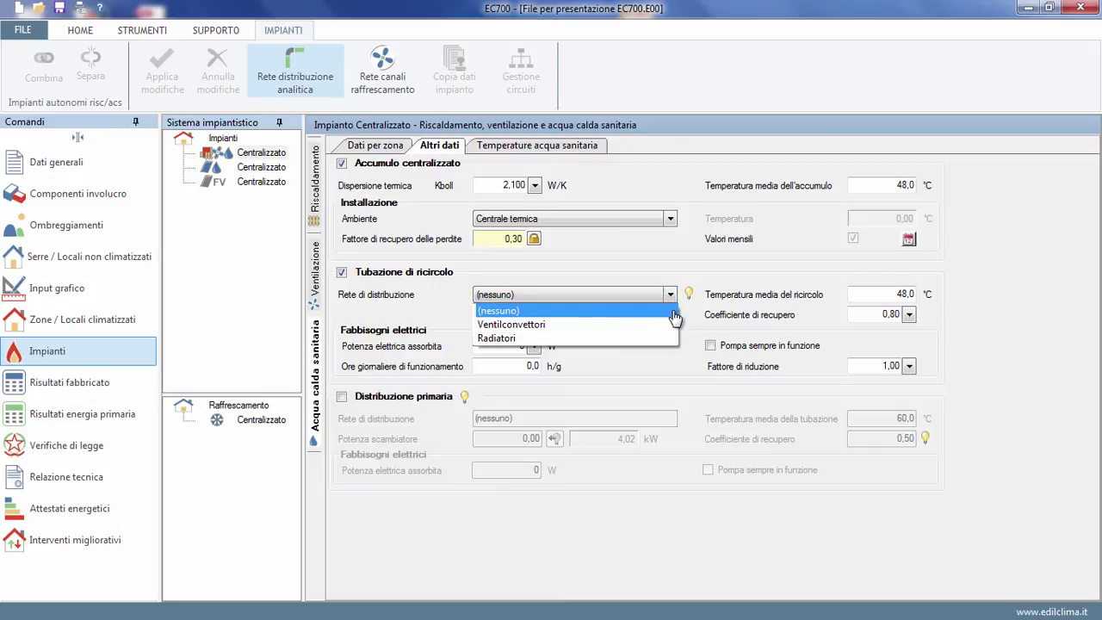
click(670, 312)
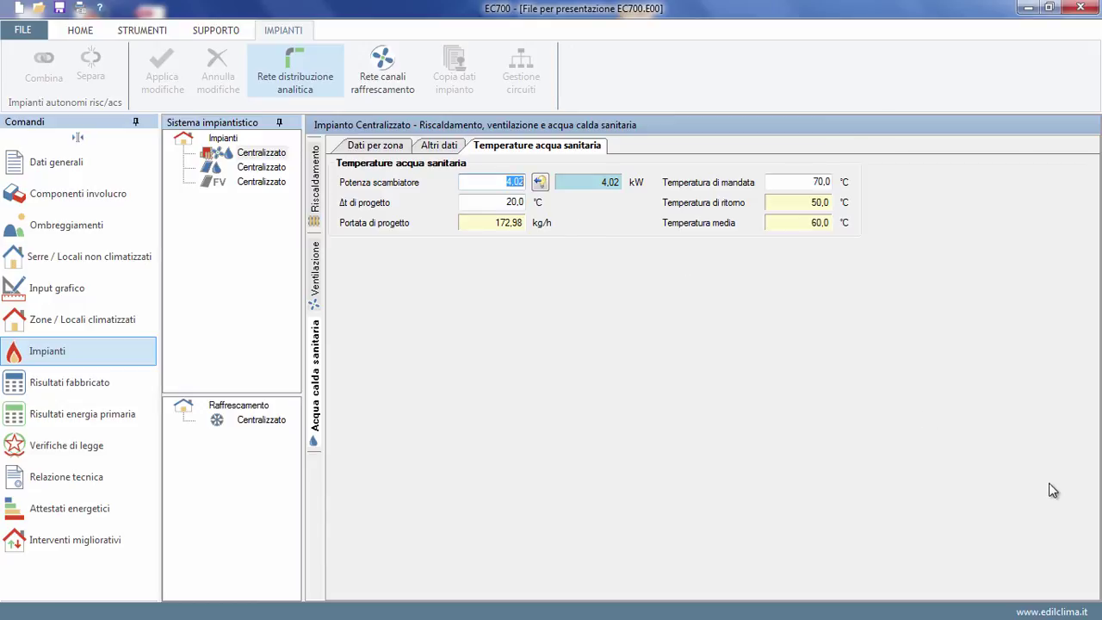
In the ventilation system's general data, set the winter regulation efficiency factor FCve to 1,00 from E.2 - uffici singoli, Nessuna regolazione
click(315, 284)
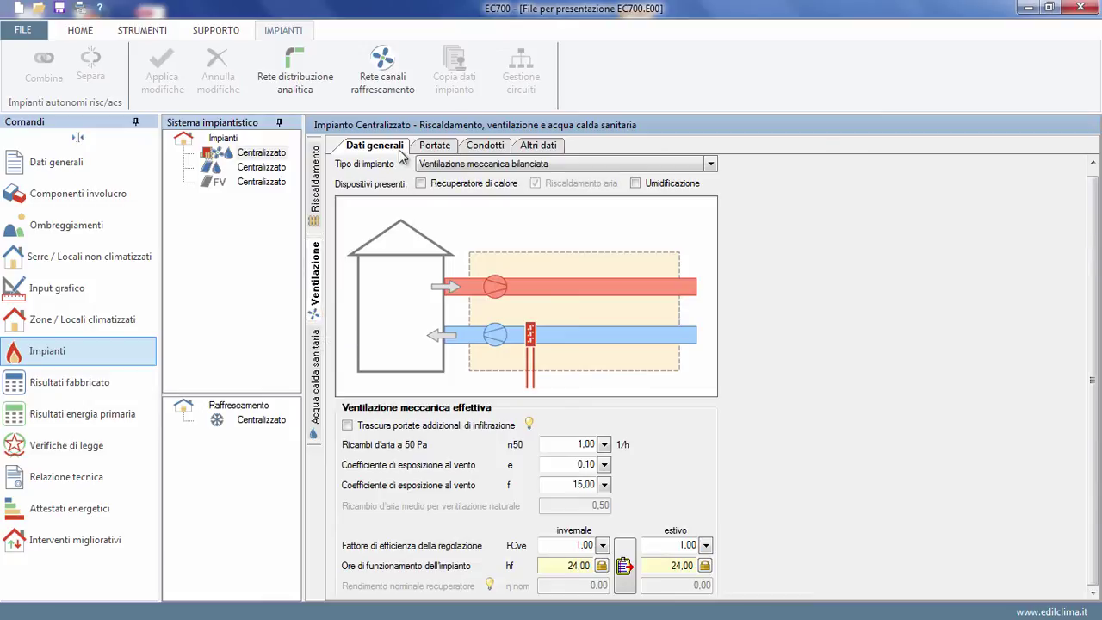
click(703, 163)
click(704, 163)
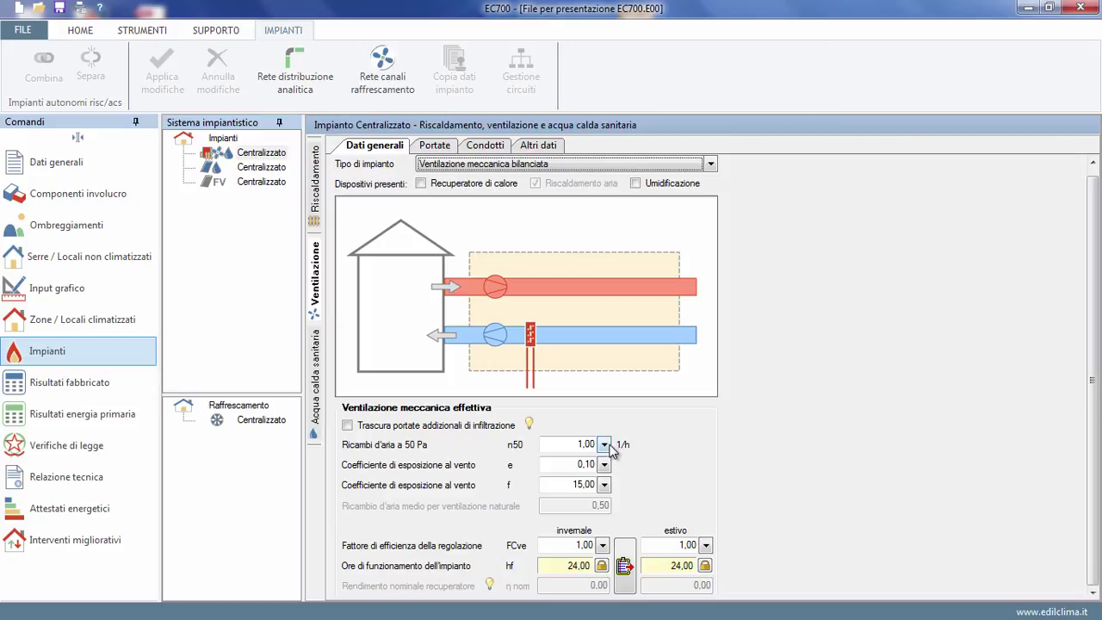
click(604, 545)
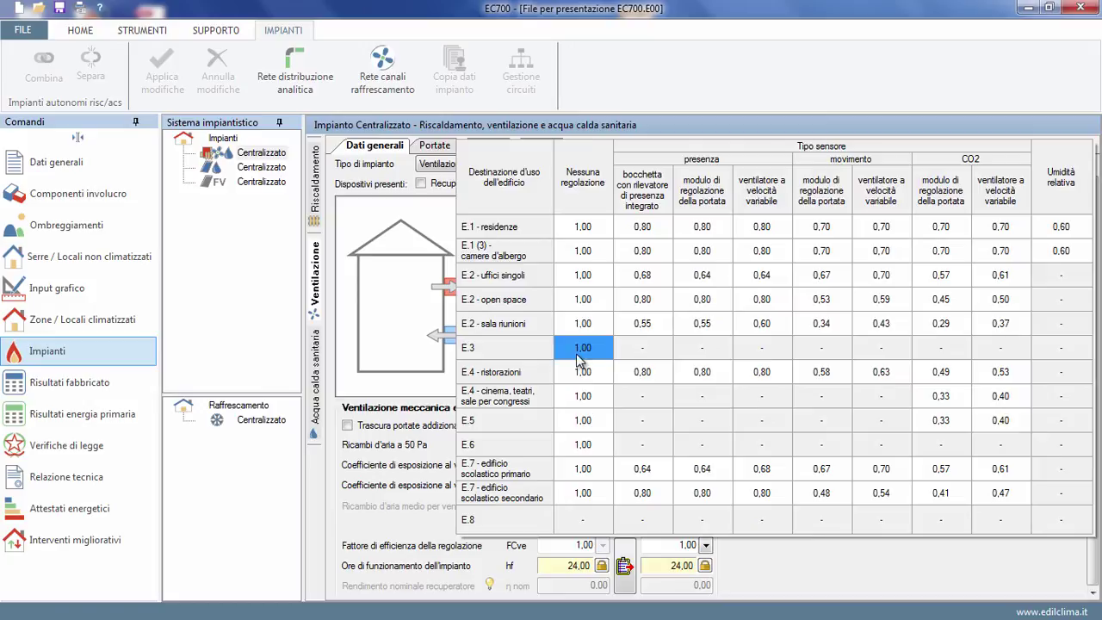
click(583, 275)
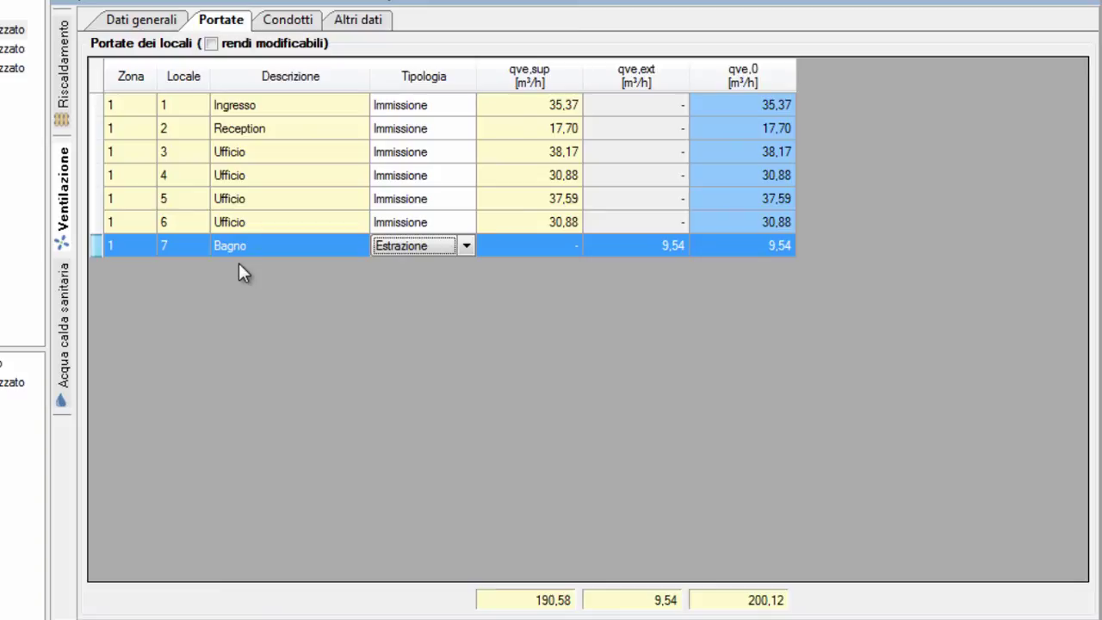
Try making the room airflow rates editable, and select Estrazione as the ventilation type of the Bagno room
click(212, 44)
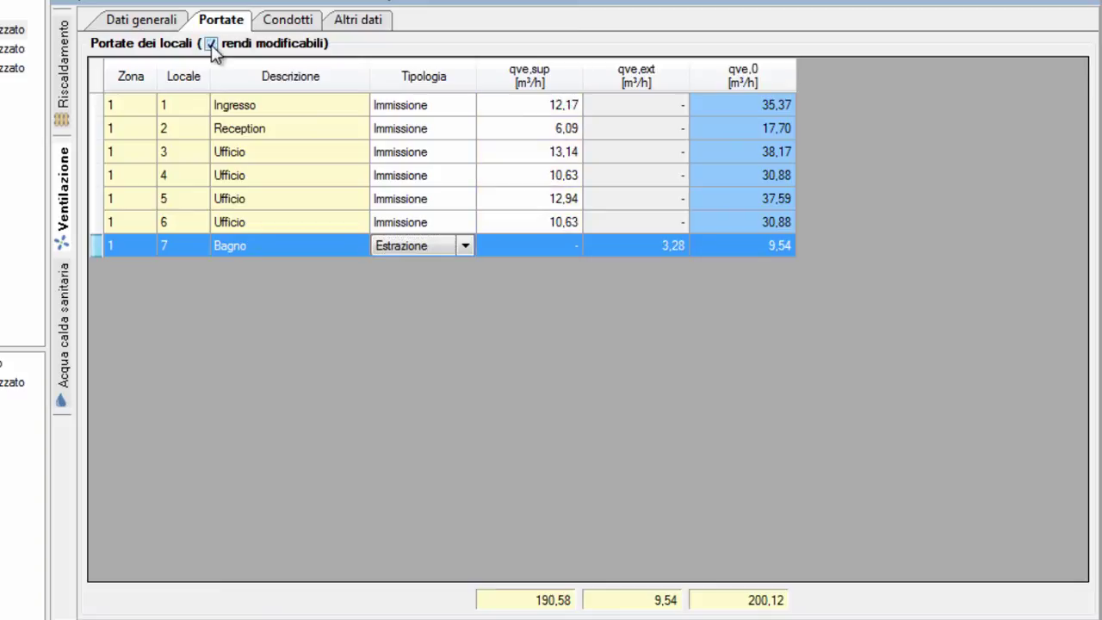
click(212, 44)
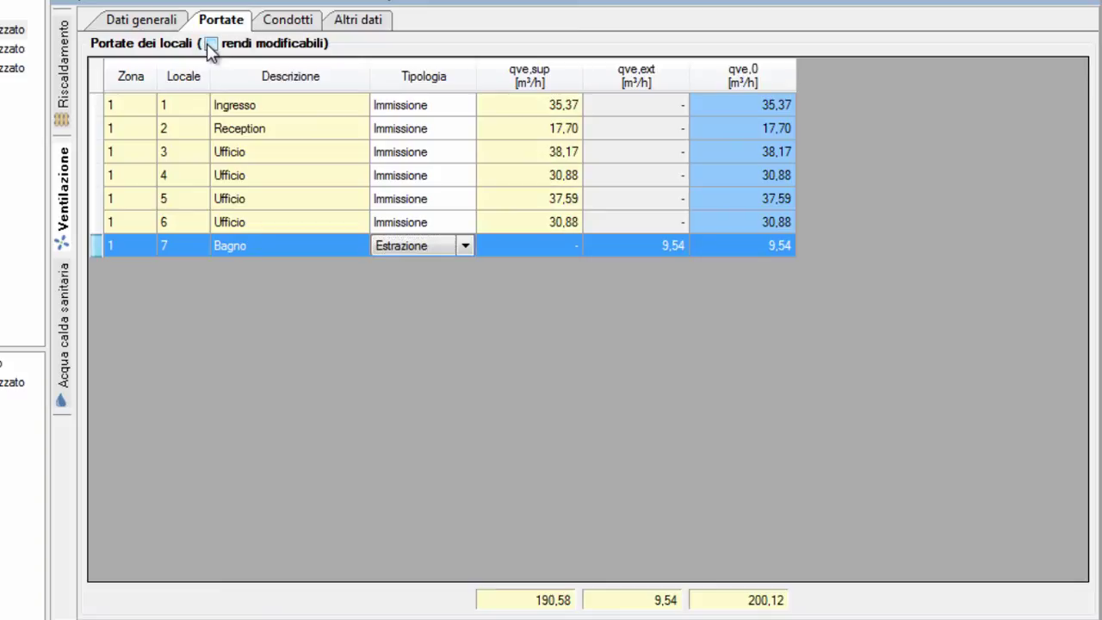
click(462, 247)
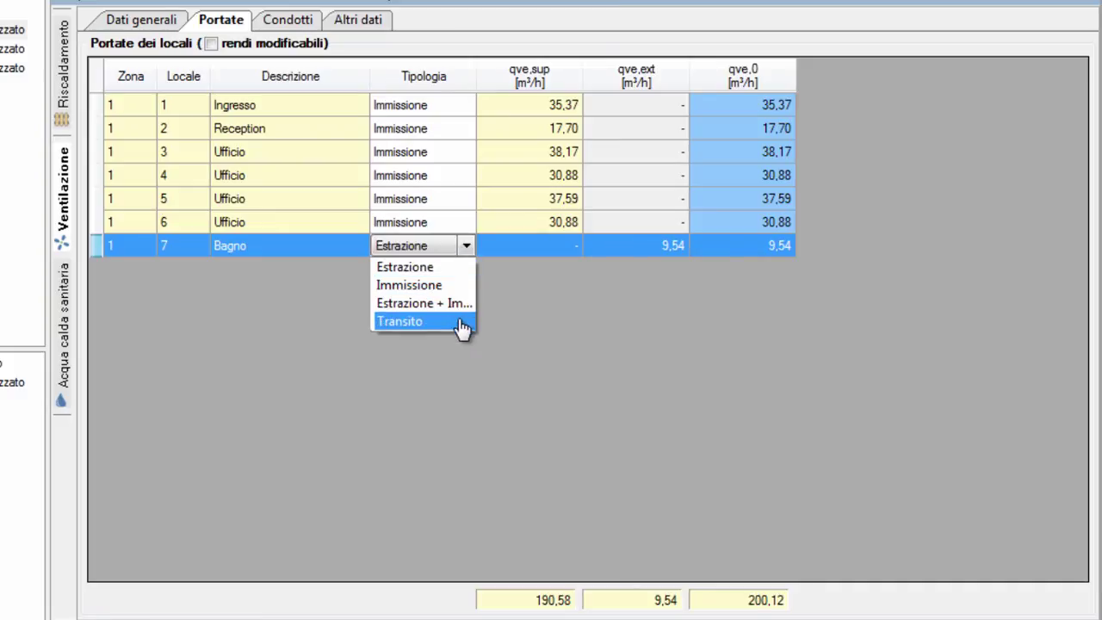
click(461, 272)
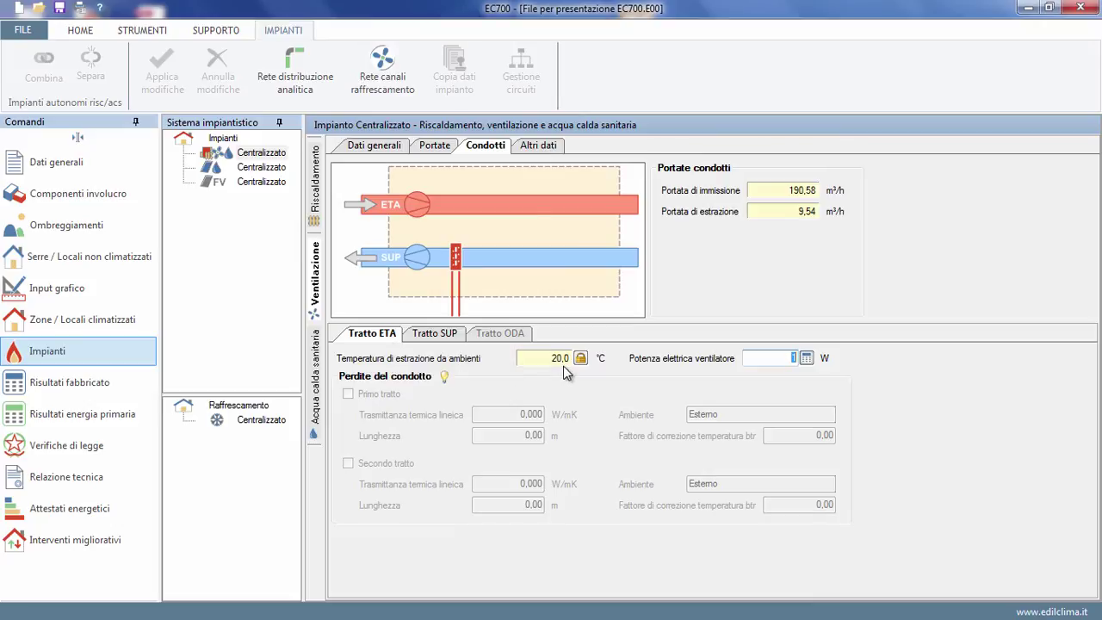
Review and accept the fan power calculation for the ETA extraction duct, and view the SUP supply duct data
click(807, 359)
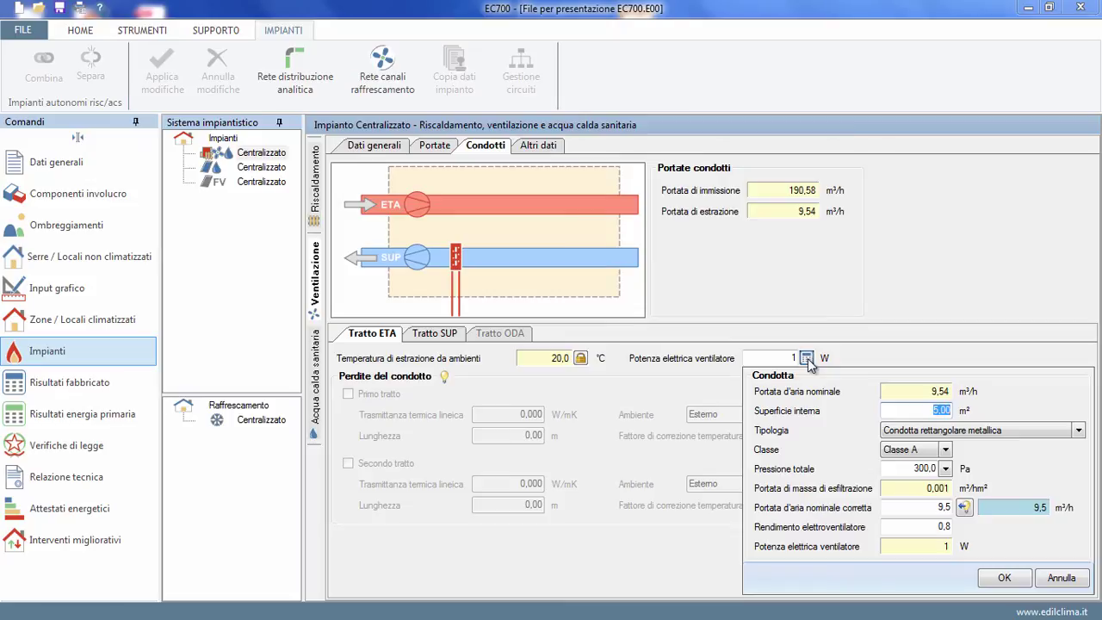
click(999, 577)
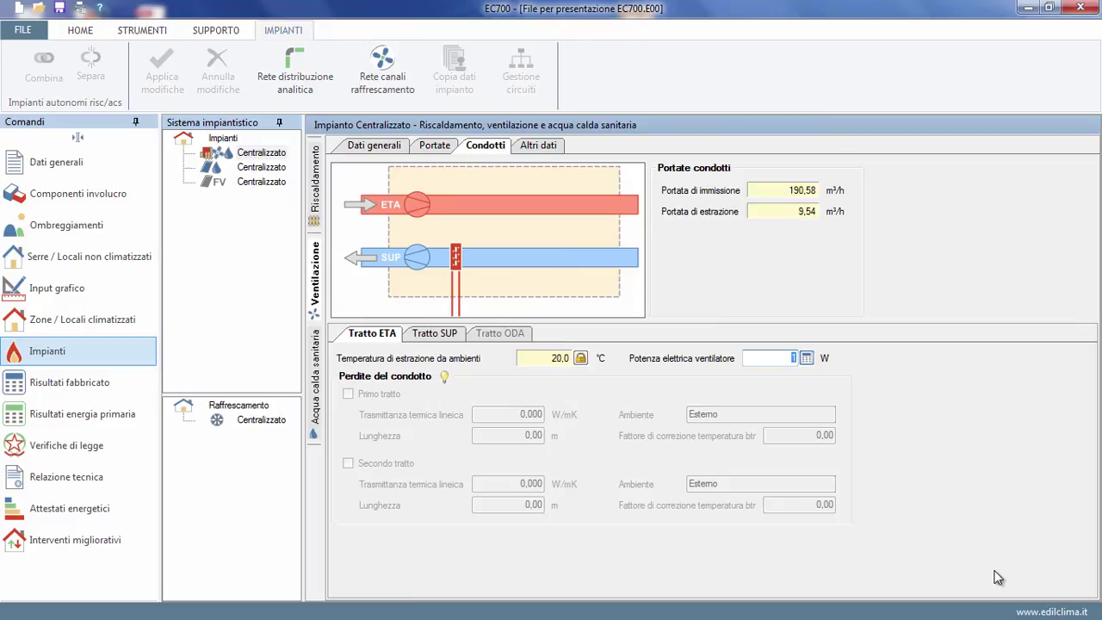
mouse_move(446, 377)
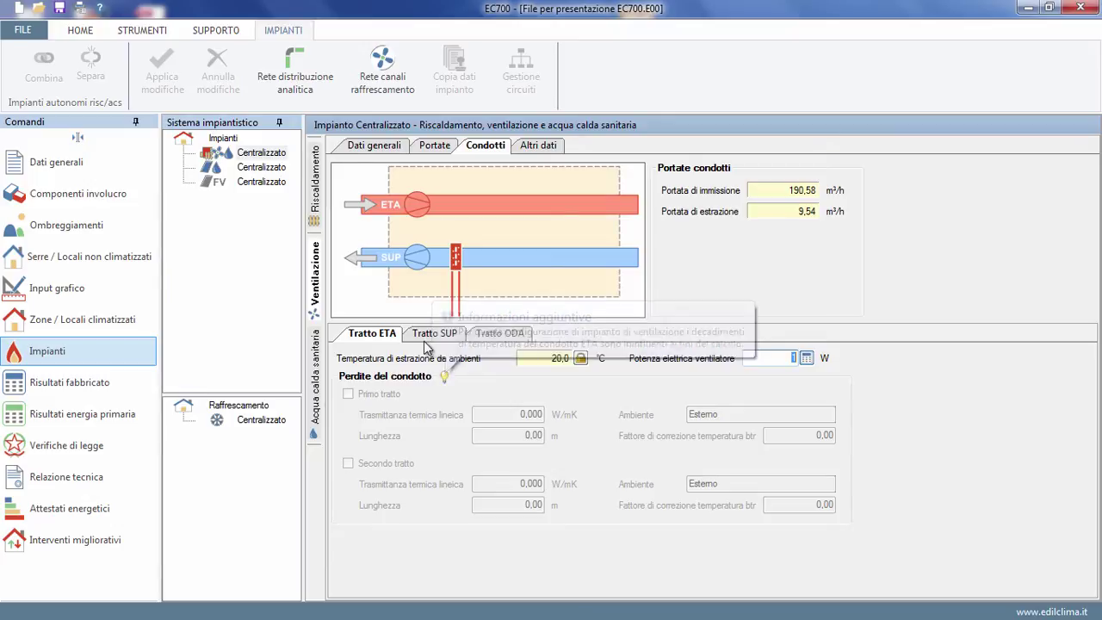
click(427, 335)
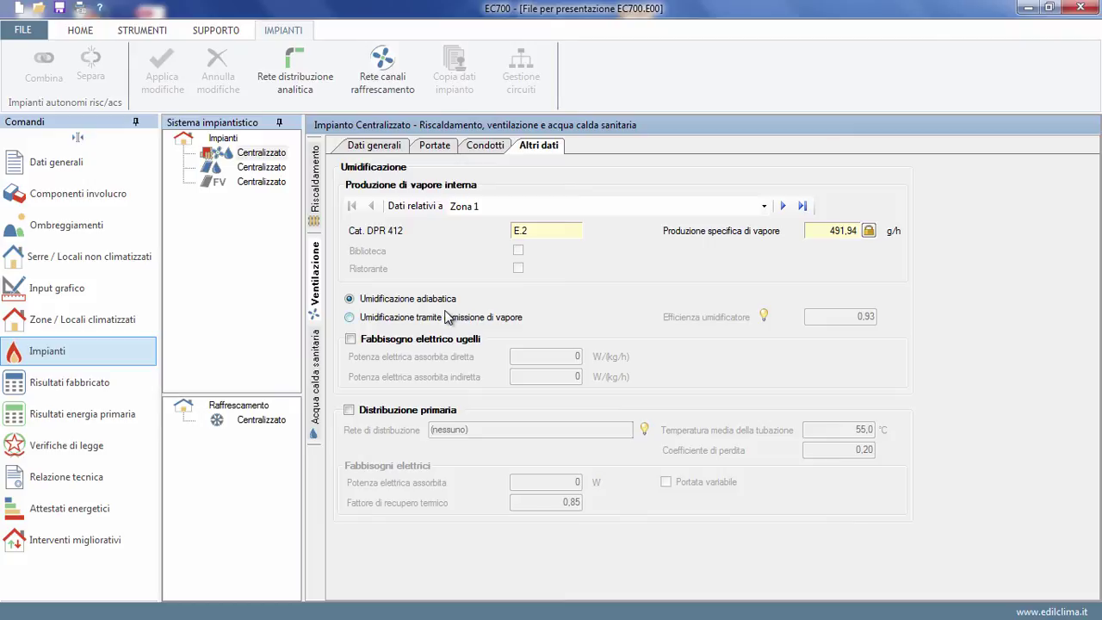
Set humidification to Umidificazione tramite immissione di vapore and enable Distribuzione primaria with its distribution network left at (nessuno)
click(349, 318)
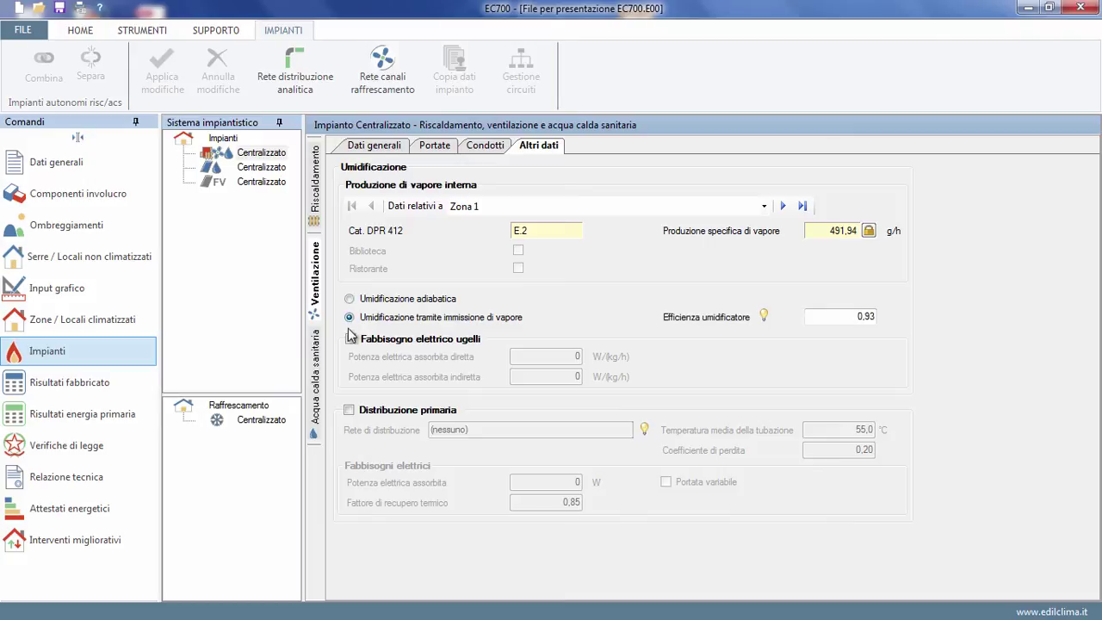
click(350, 410)
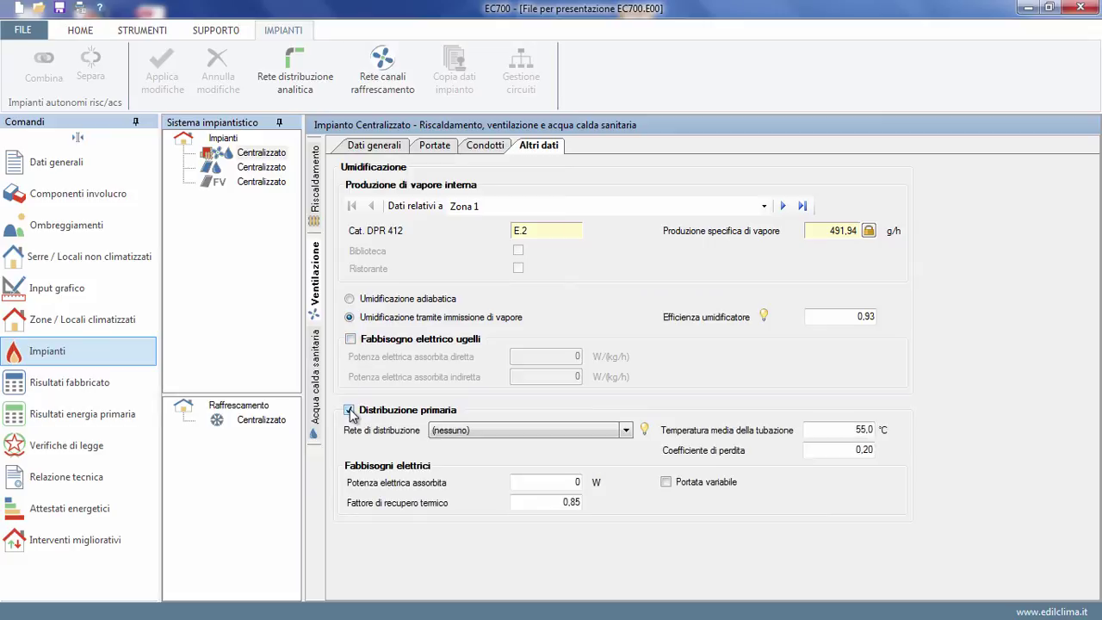
click(627, 435)
click(628, 436)
click(628, 436)
click(628, 436)
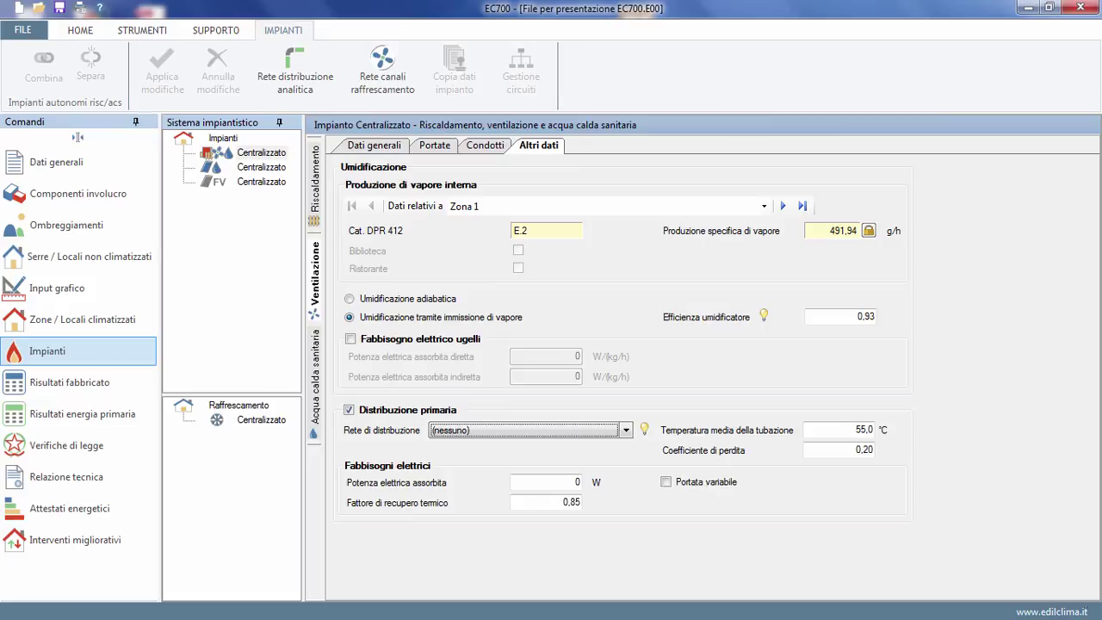
Examine the general configuration of the plant services and the centralized solar thermal and photovoltaic systems
click(224, 138)
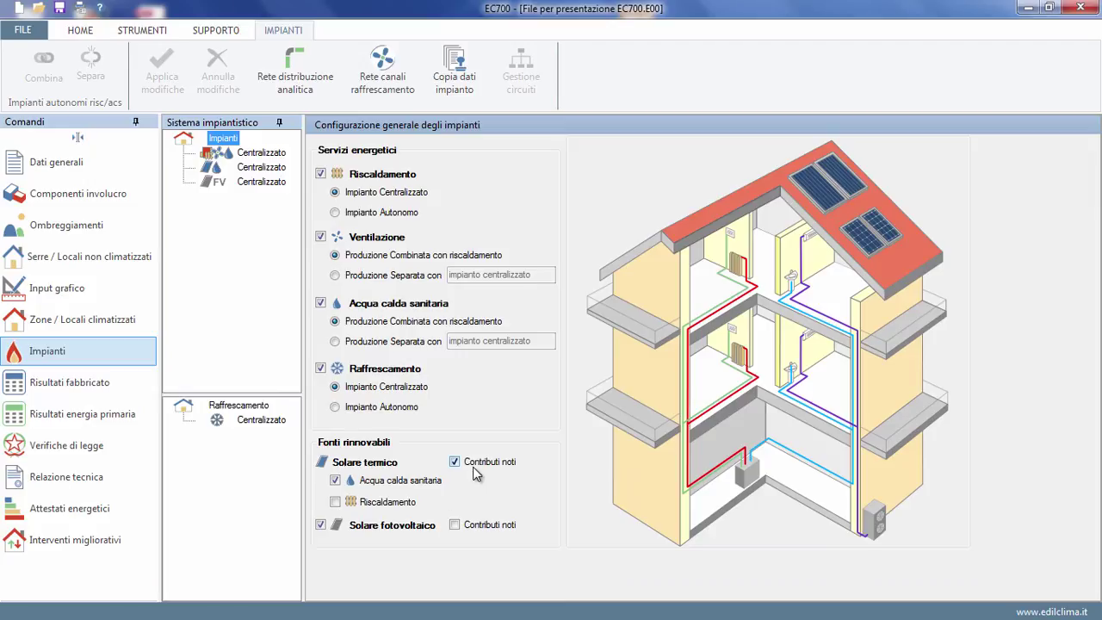
click(270, 169)
click(400, 541)
click(268, 186)
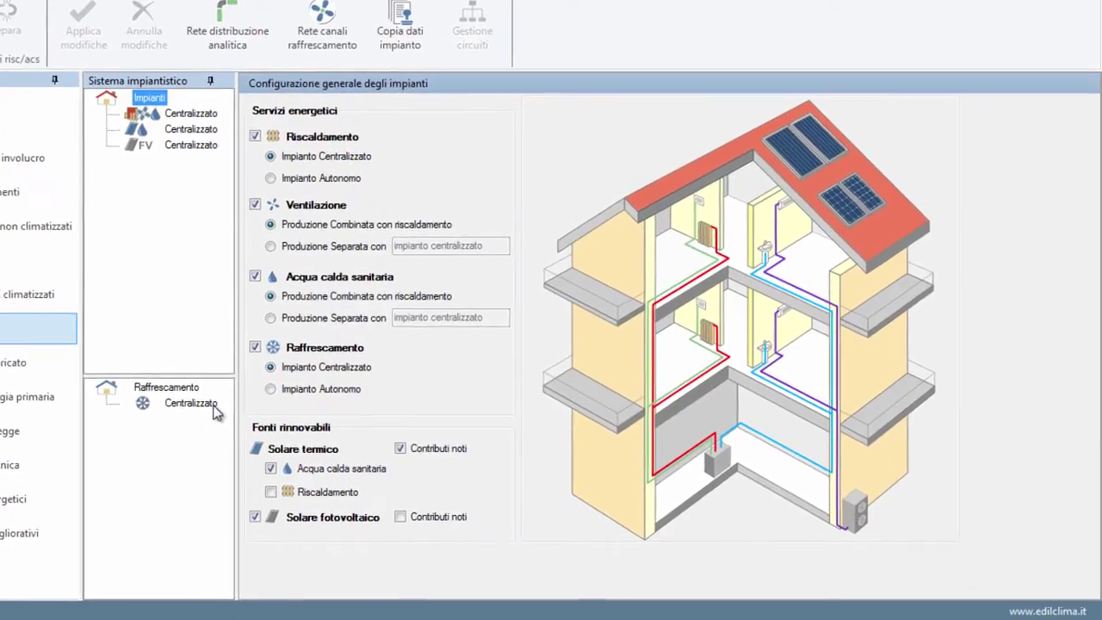
Examine the centralized cooling circuit's activation data, including the useful energy correction factor, and its subsystems
click(214, 407)
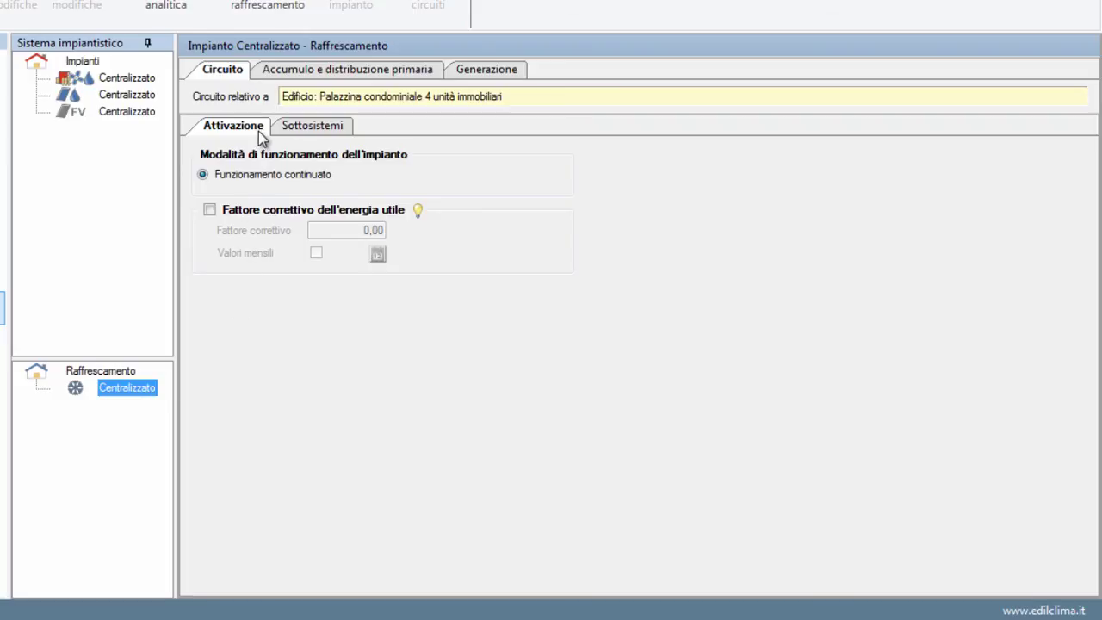
mouse_move(411, 217)
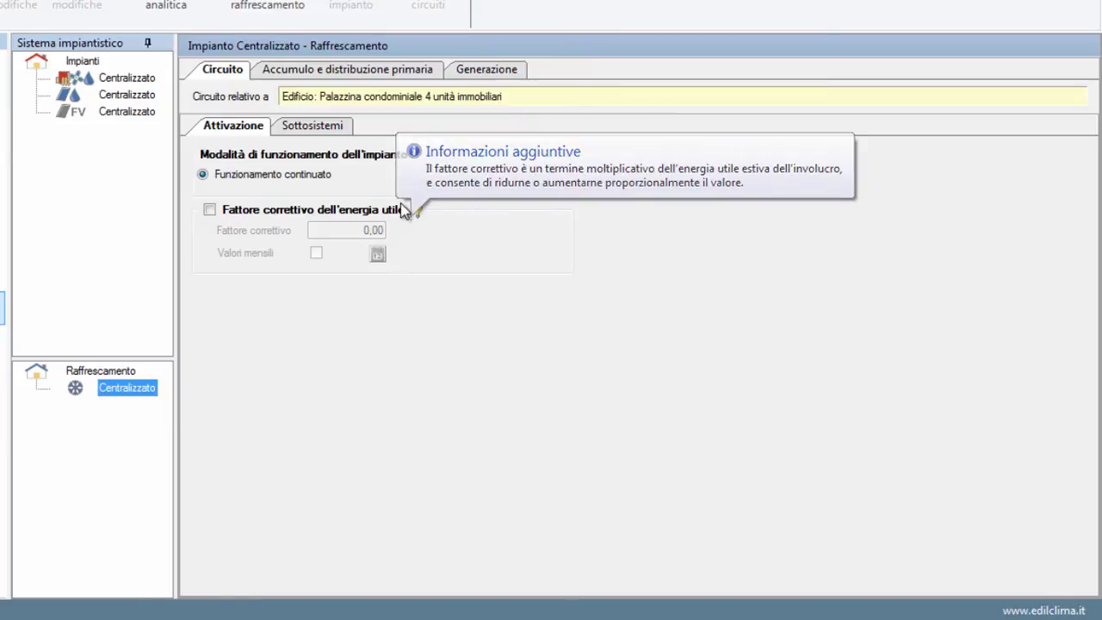
click(338, 131)
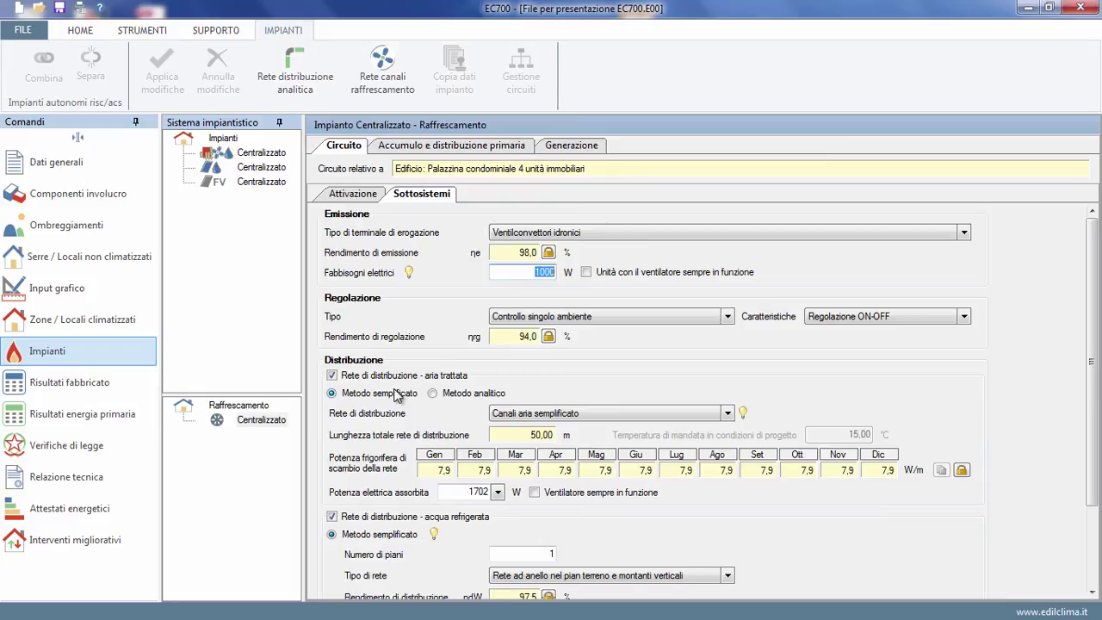
Inspect Nuovo canale 1 of the Canali aria semplificato network in the cooling air duct descriptions
click(383, 96)
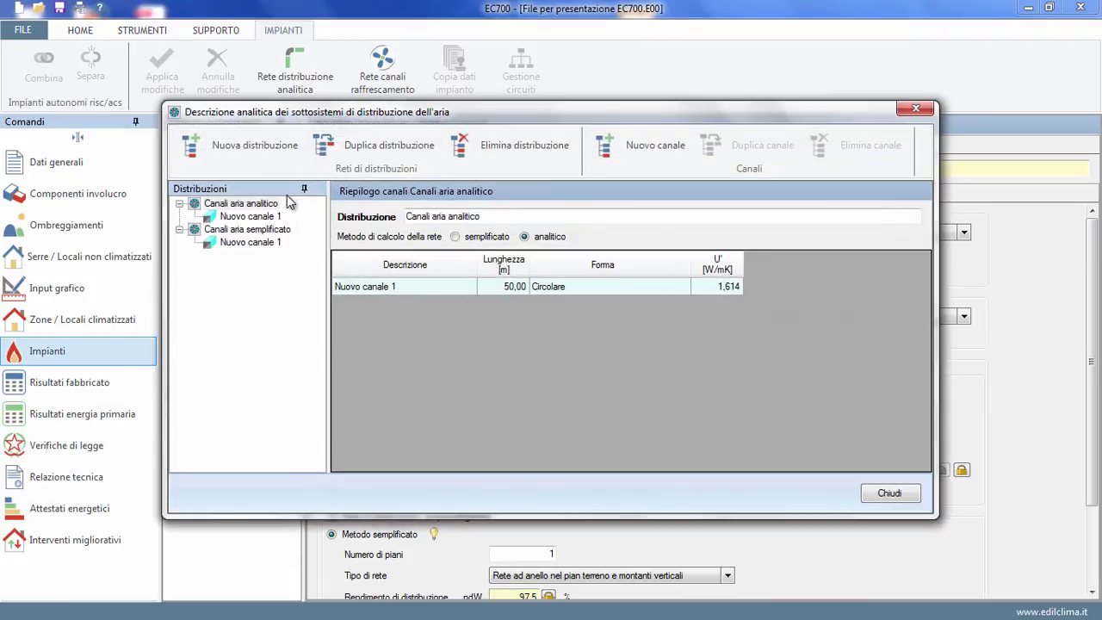
click(250, 244)
click(250, 246)
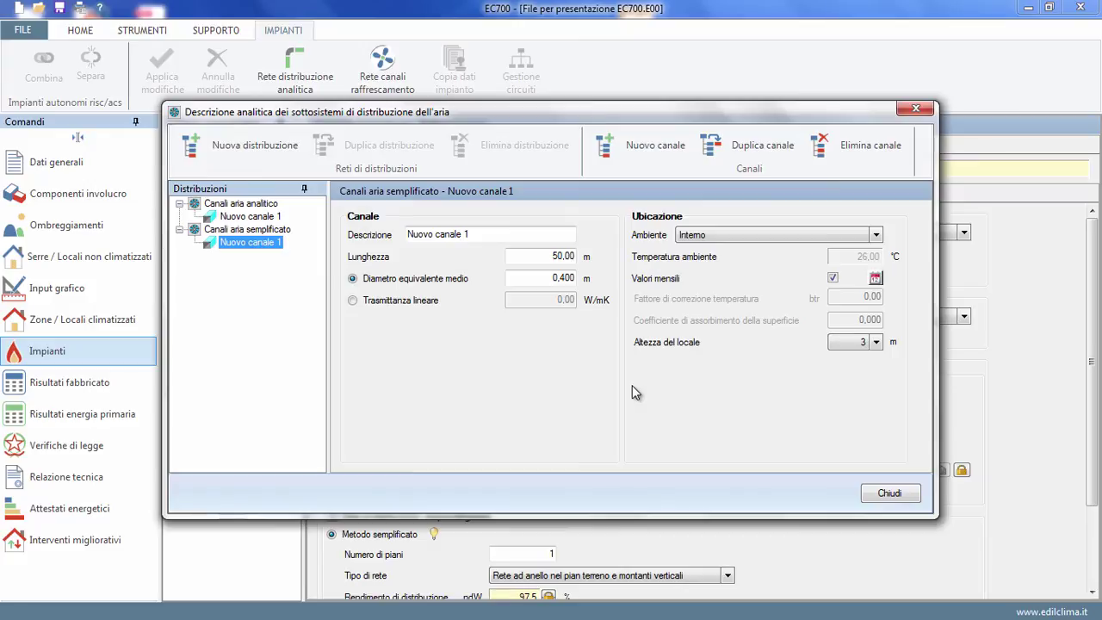
click(897, 495)
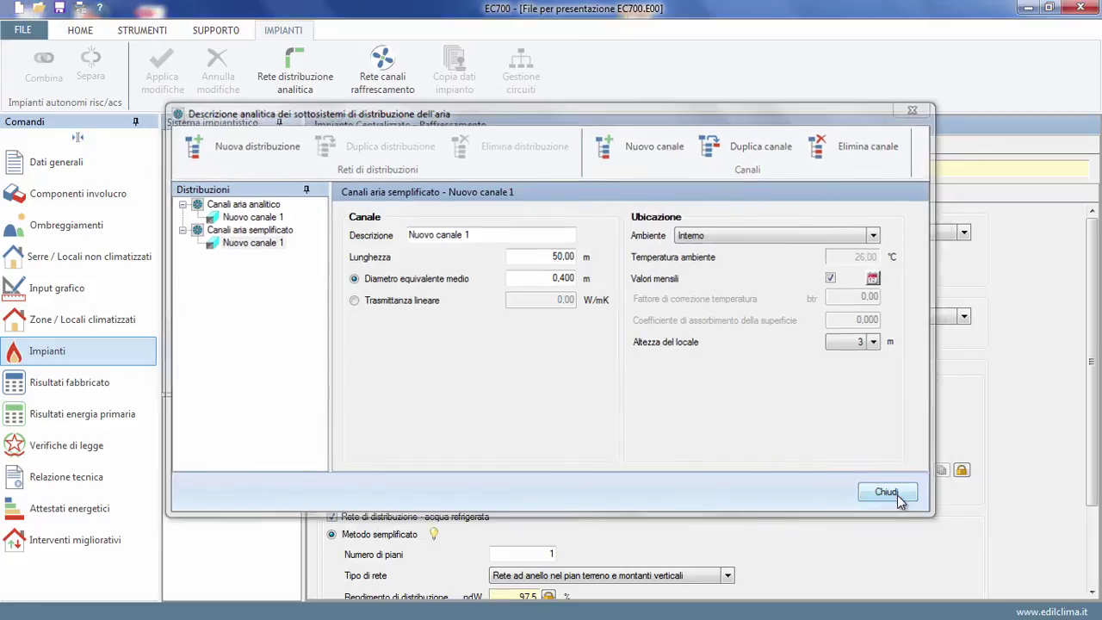
Switch the cooling circuit's chilled water distribution to Metodo analitico, using the Ventilconvettori network with a 10,0 °C mean water temperature
drag(1090, 379, 1090, 458)
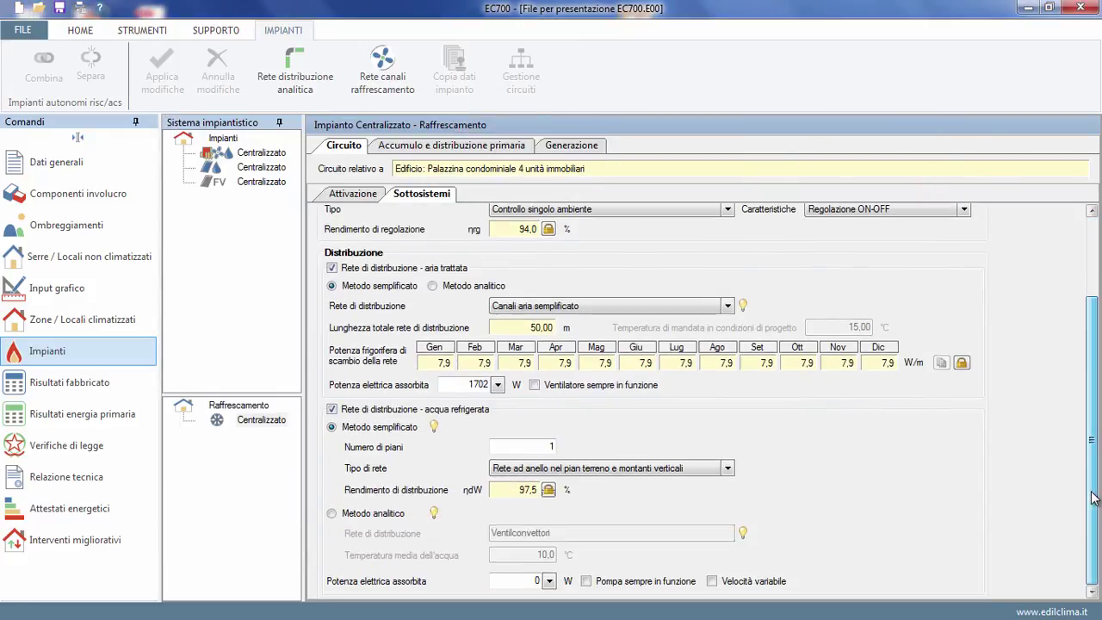
click(667, 469)
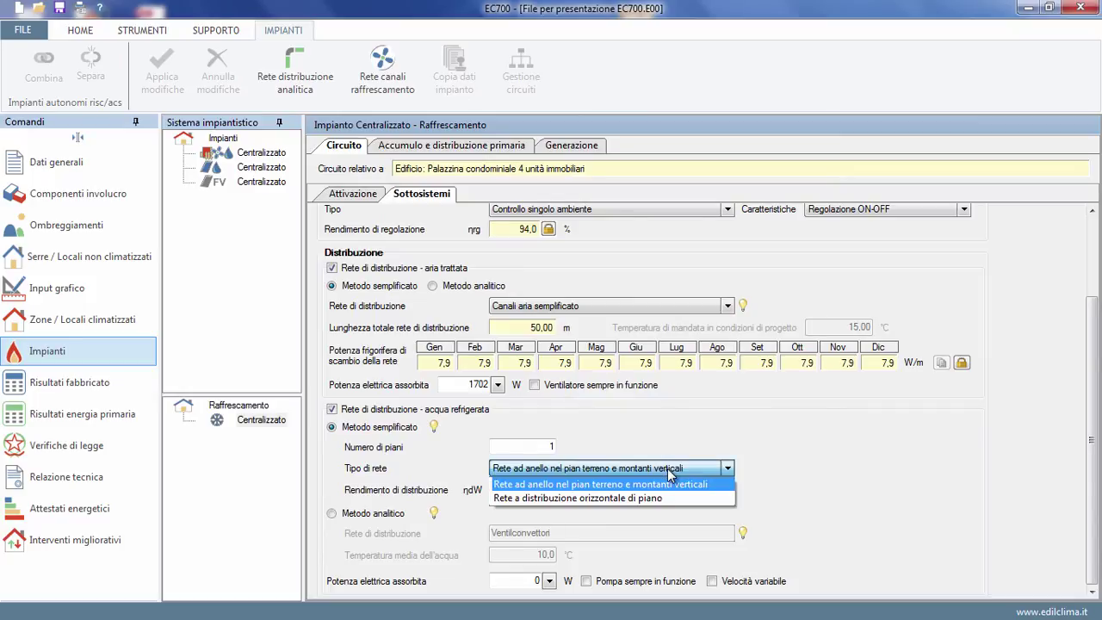
click(667, 468)
click(398, 514)
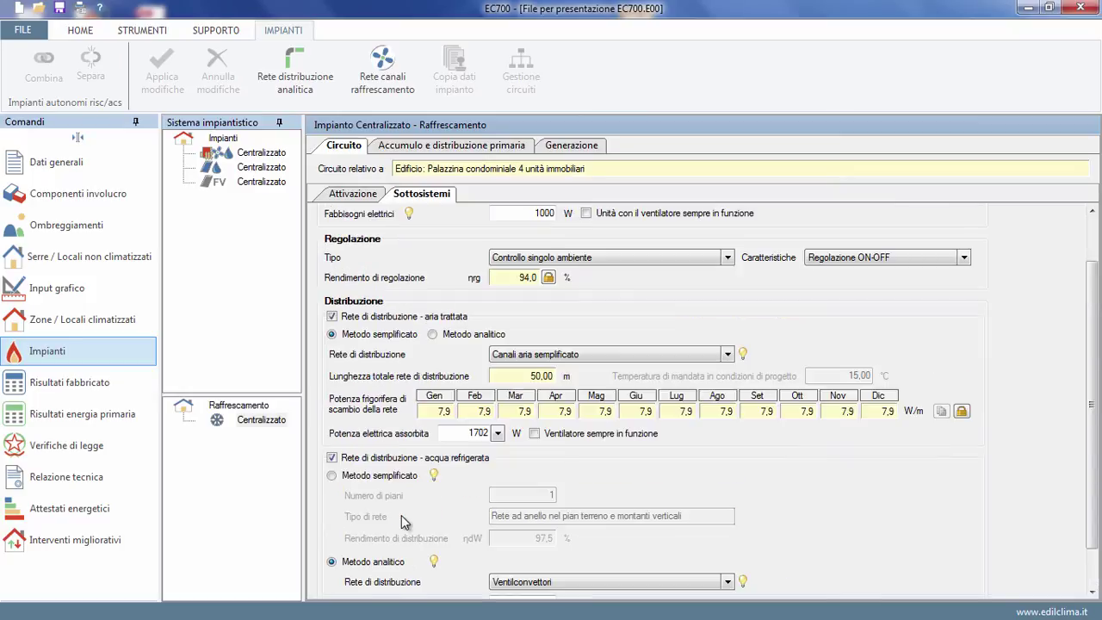
drag(1092, 499, 1094, 551)
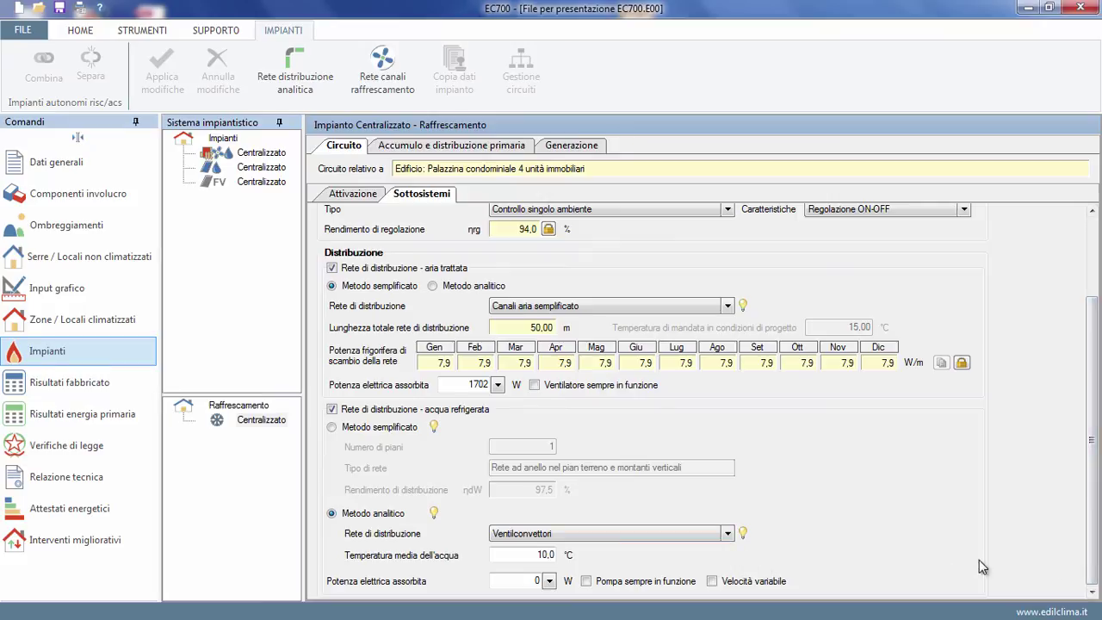
Enable Accumulo and Distribuzione primaria for the centralized cooling system
key(ctrl+Tab)
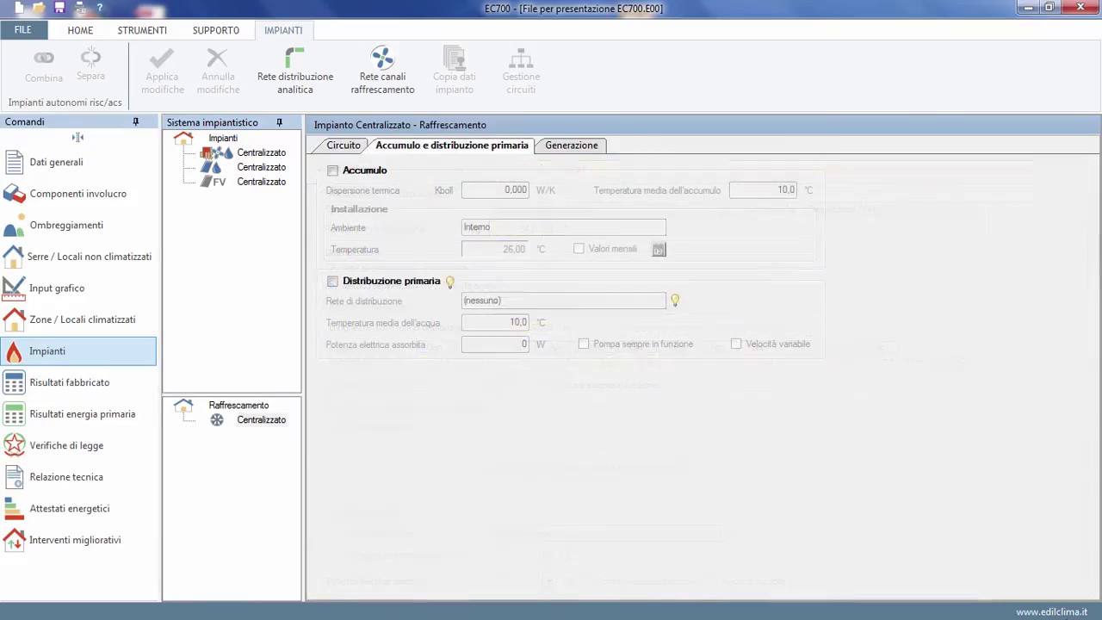
click(335, 171)
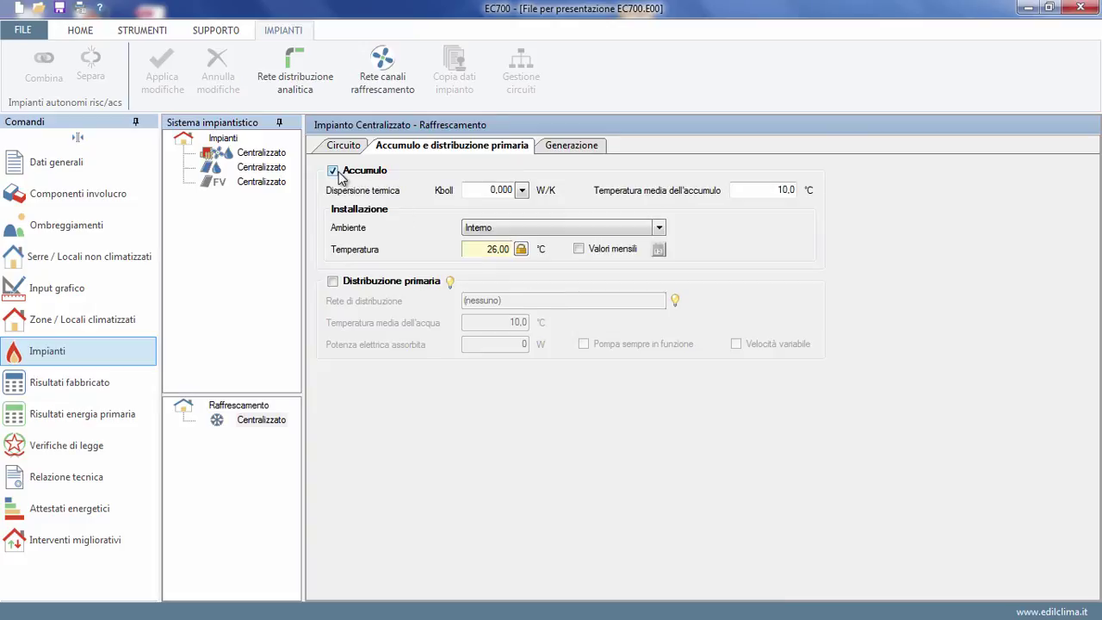
click(333, 282)
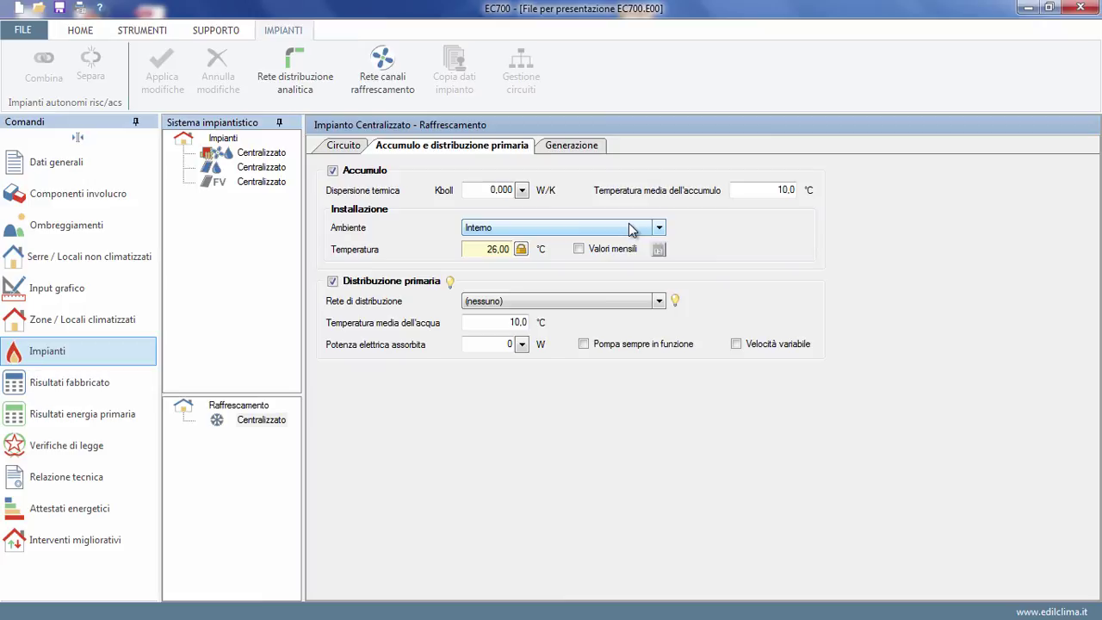
Examine the cooling heat pump's general generator data and its declared performance
click(599, 150)
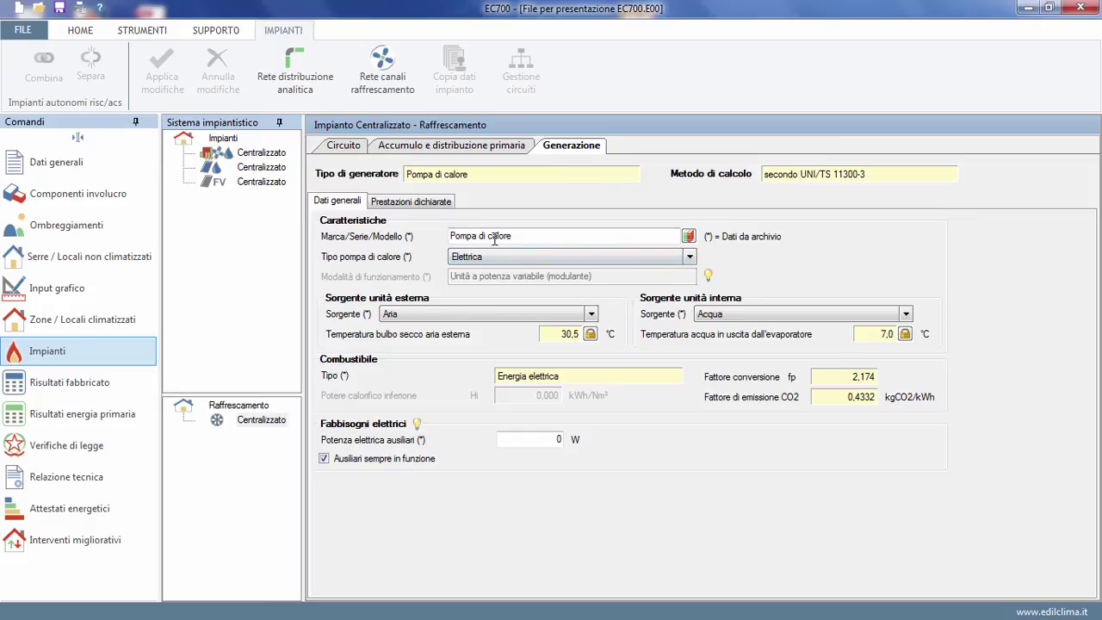
click(421, 201)
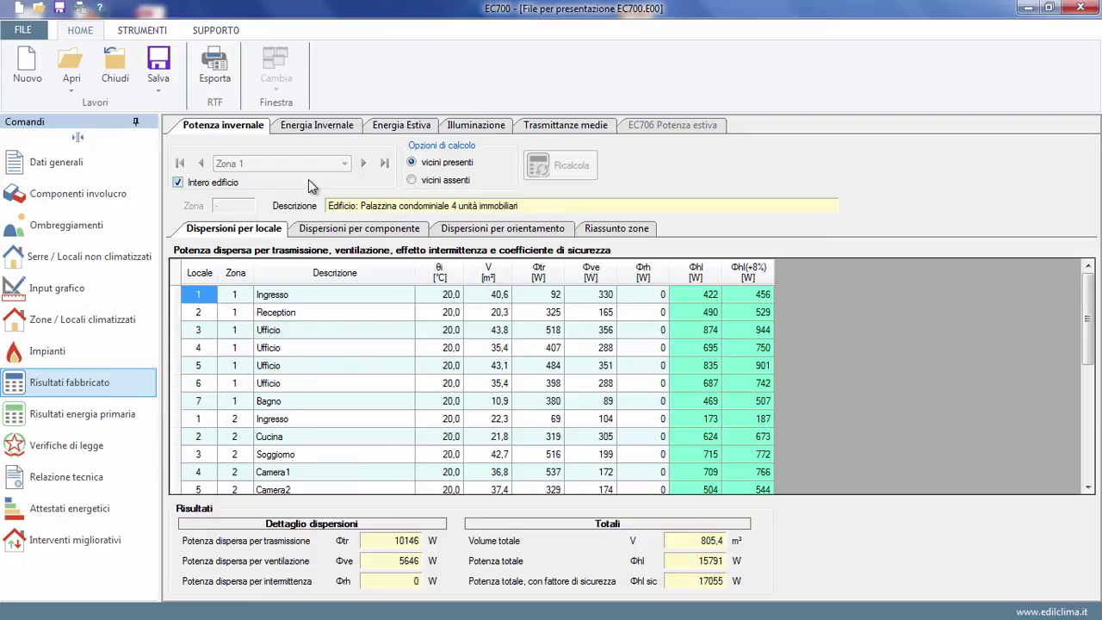
Compare the winter power results for Zona 1 and the whole building, and view the building's heat losses by component
click(177, 182)
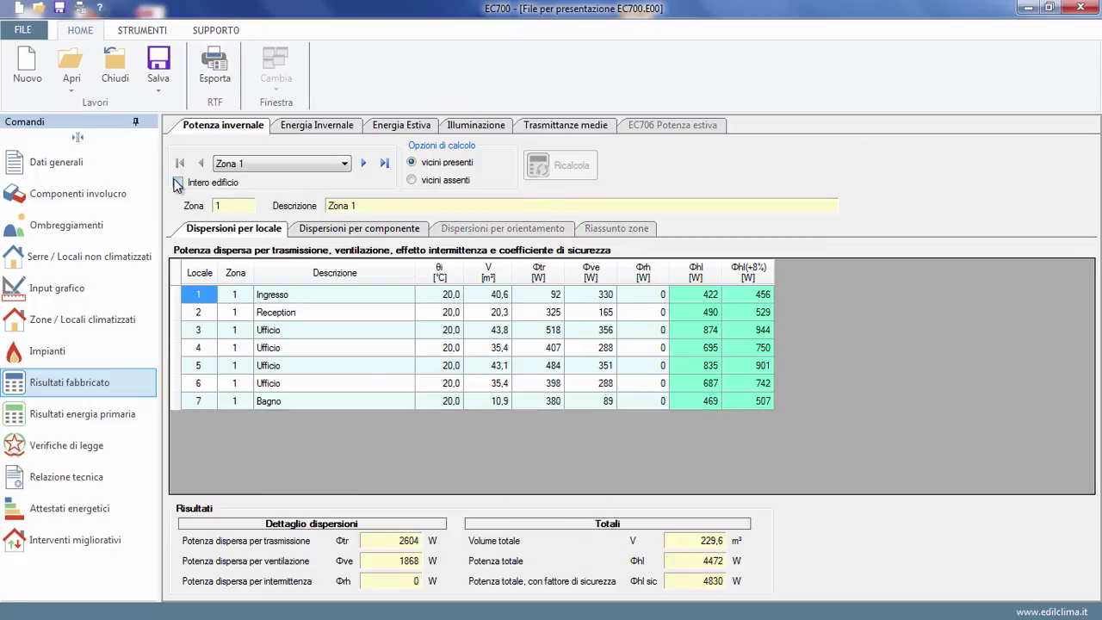
click(177, 183)
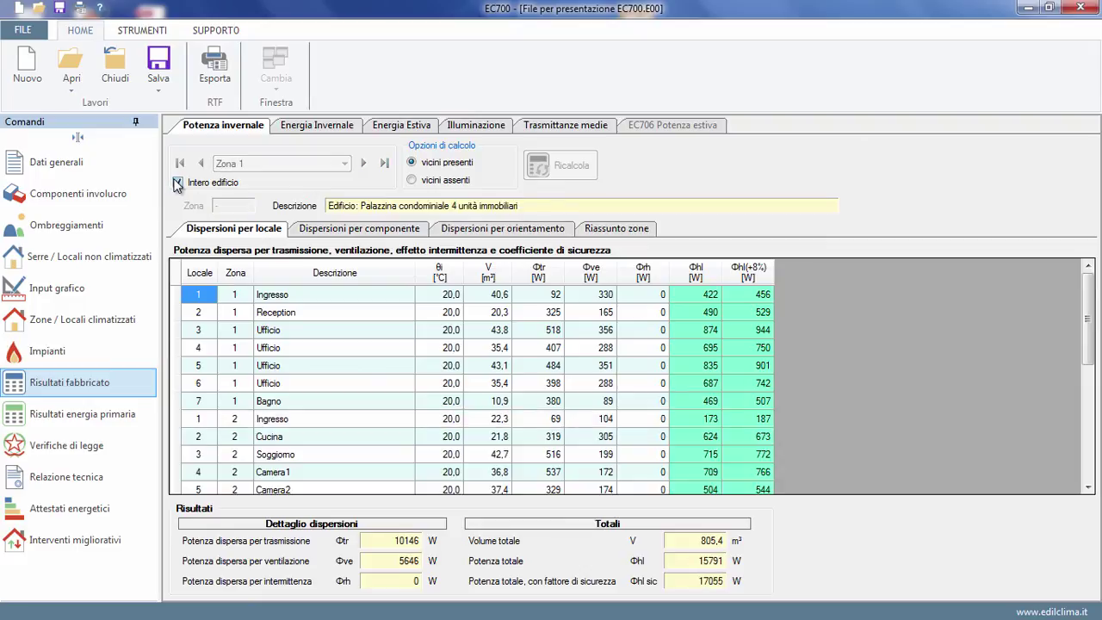
click(386, 229)
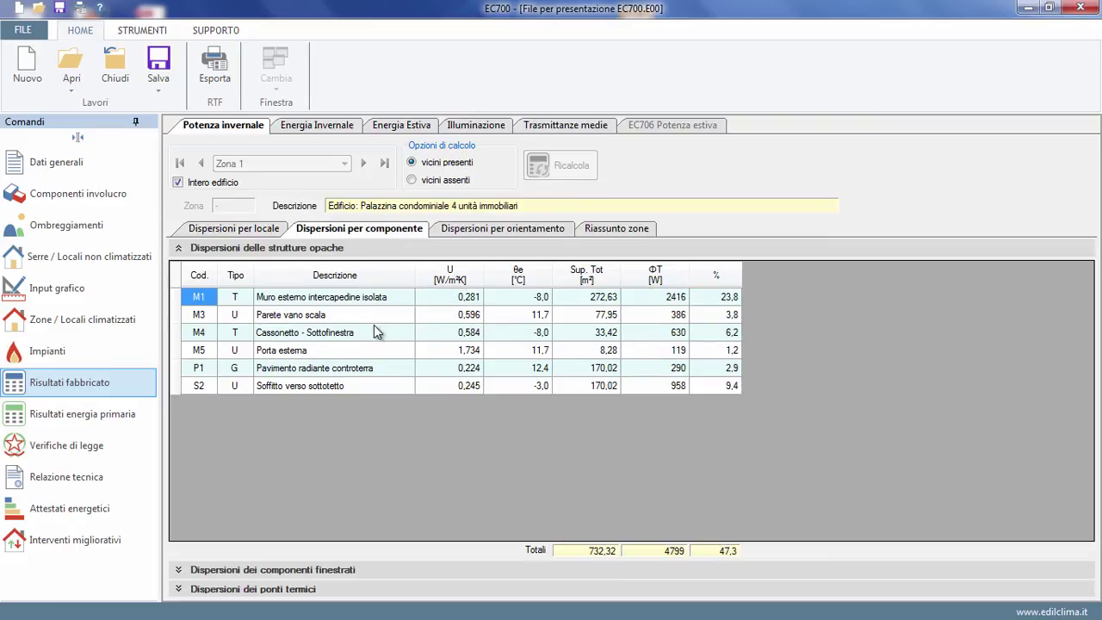
View the whole building's winter heat losses by orientation and the winter power summary by zone
click(543, 231)
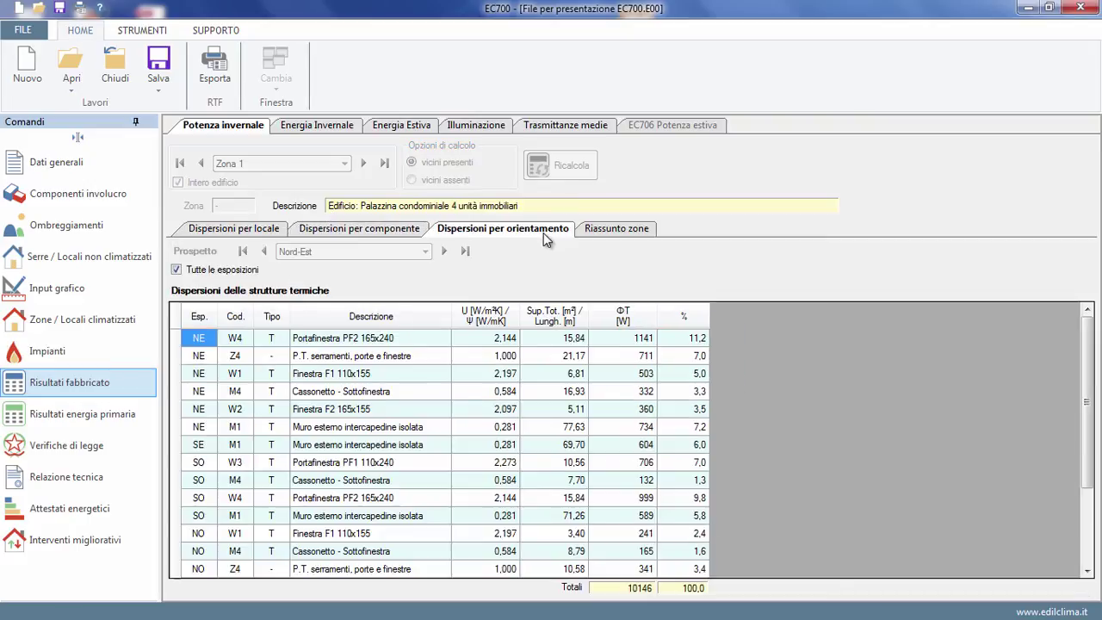
click(615, 233)
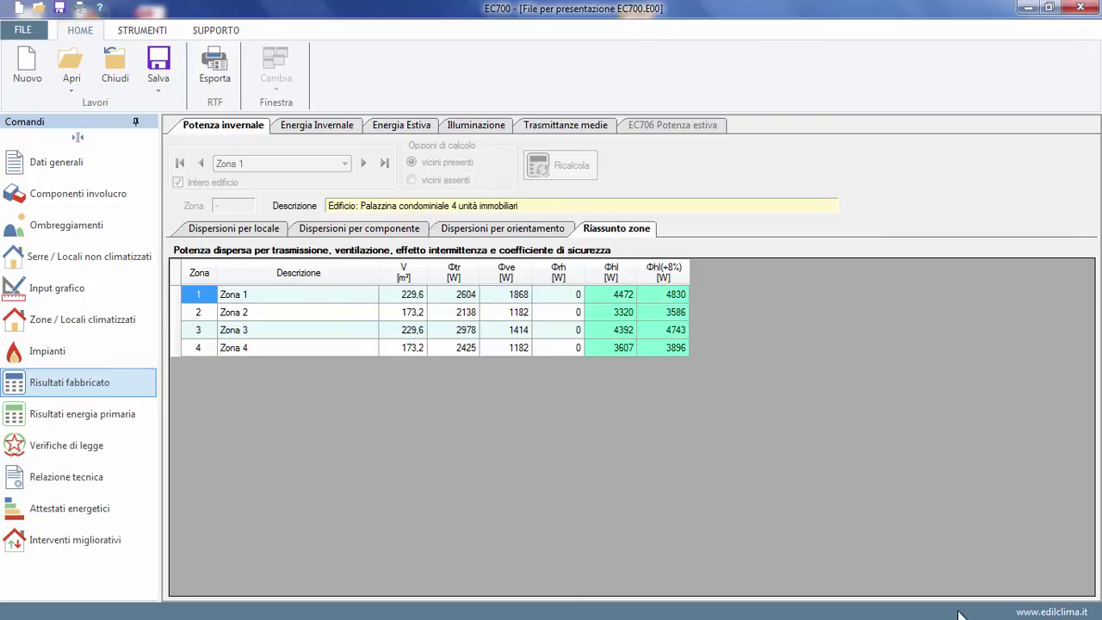
Compare the winter energy summary of the whole building with that of Zona 1
click(340, 129)
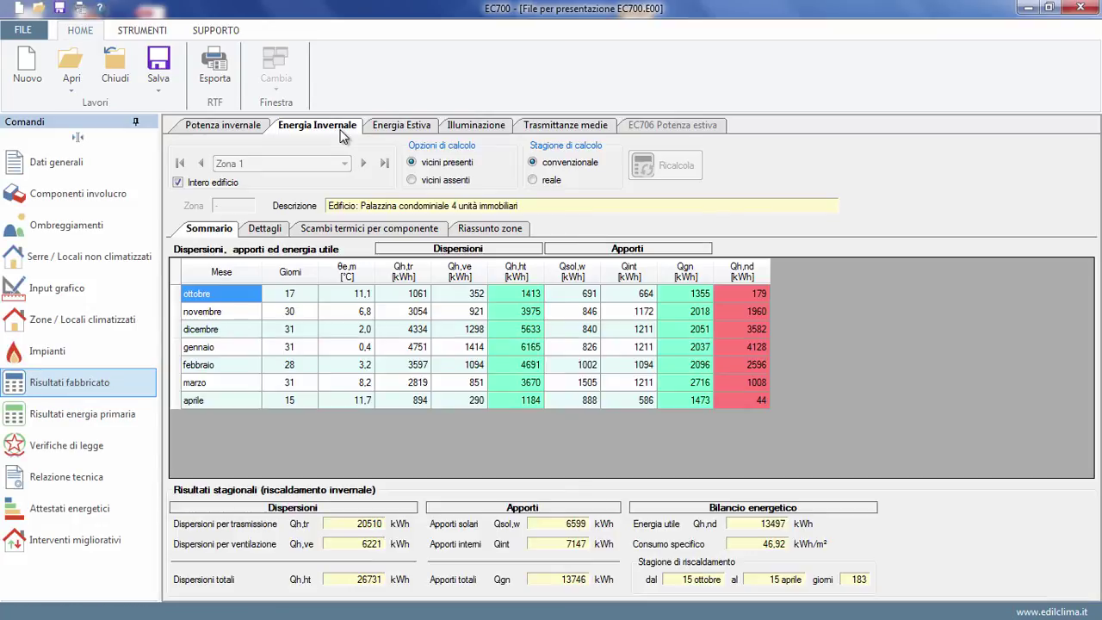
click(231, 184)
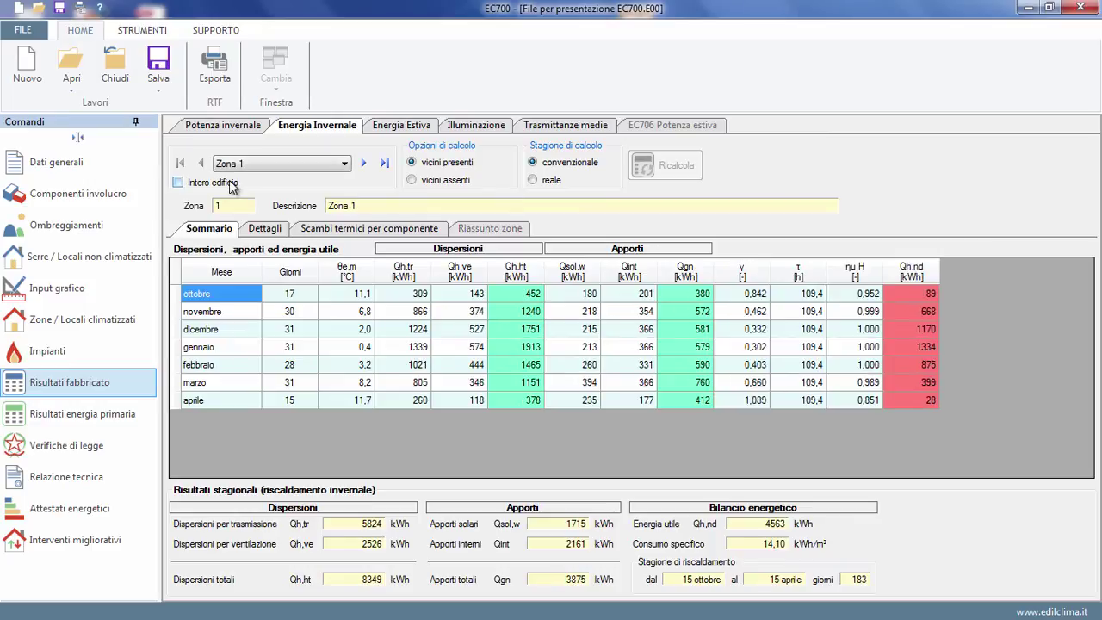
click(231, 183)
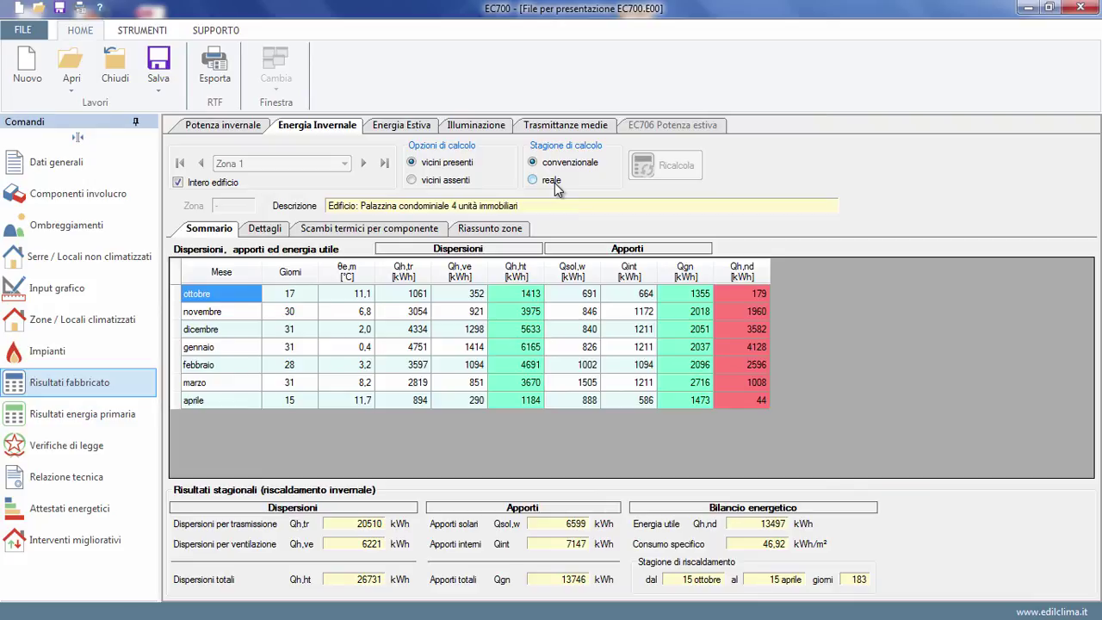
Examine the building's winter energy details, heat exchange by component for the whole season, and zone summary
click(267, 230)
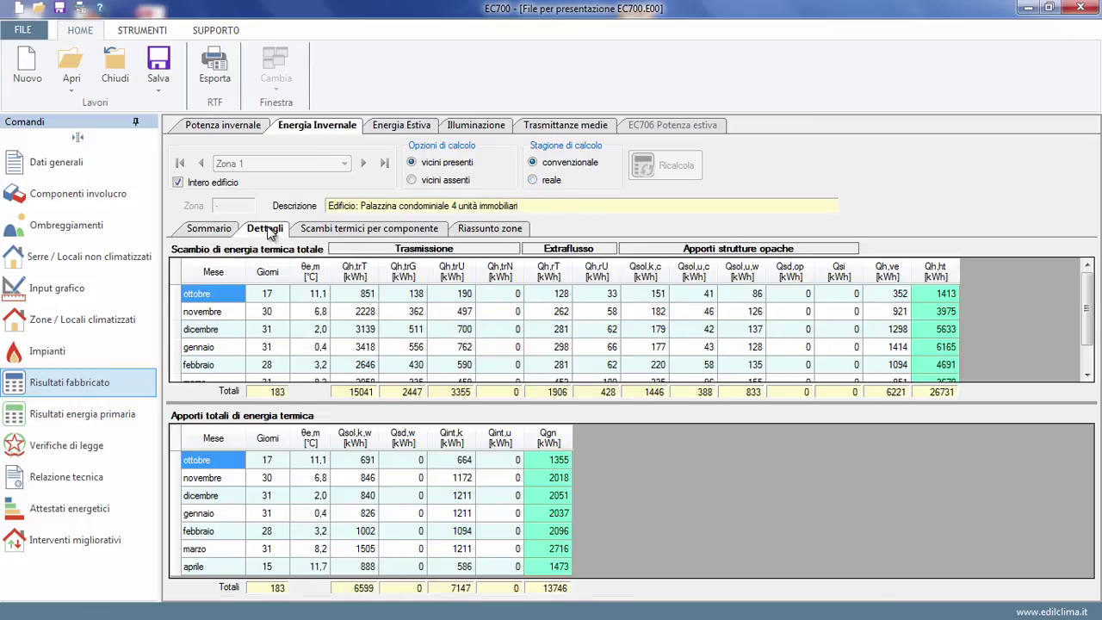
click(366, 232)
click(341, 273)
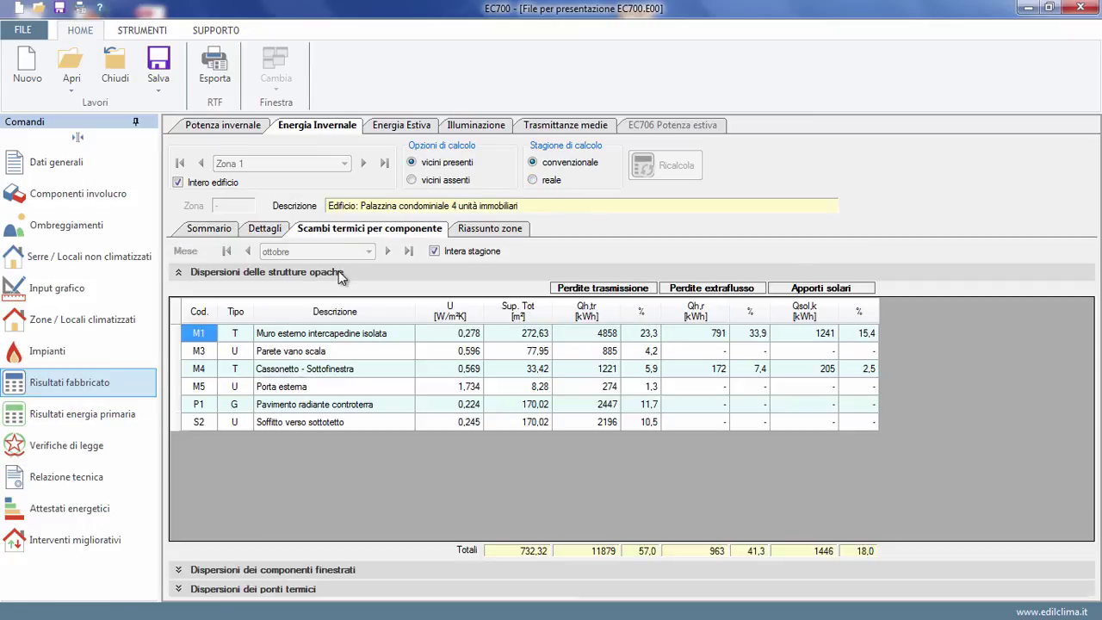
click(518, 234)
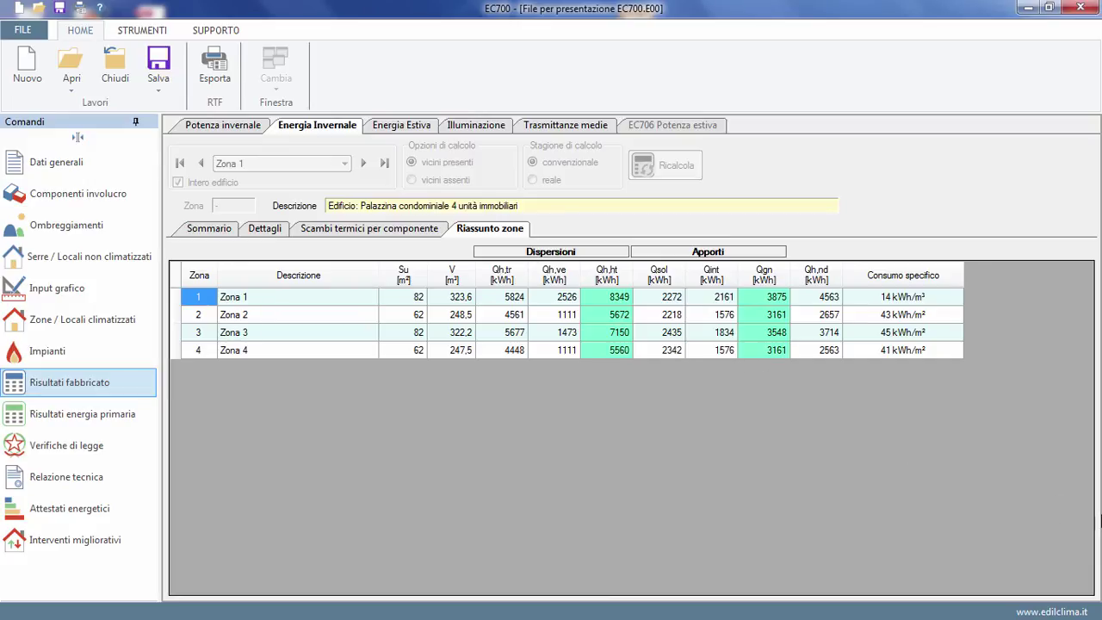
Check the lighting energy results for Zona 1 and Zona 2
key(ctrl+Tab)
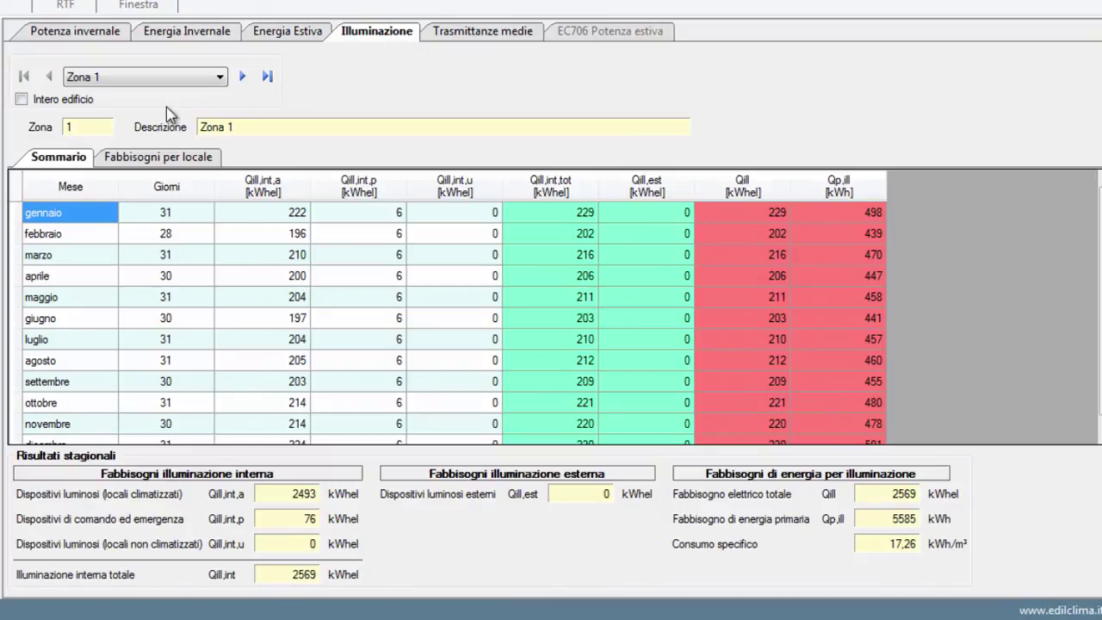
click(242, 77)
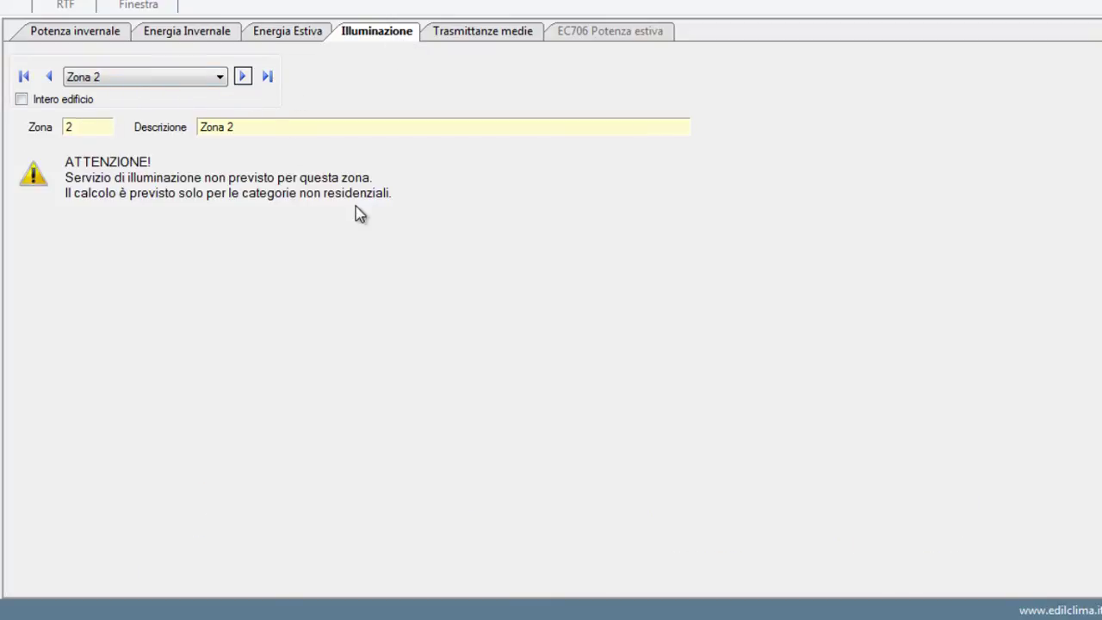
click(48, 77)
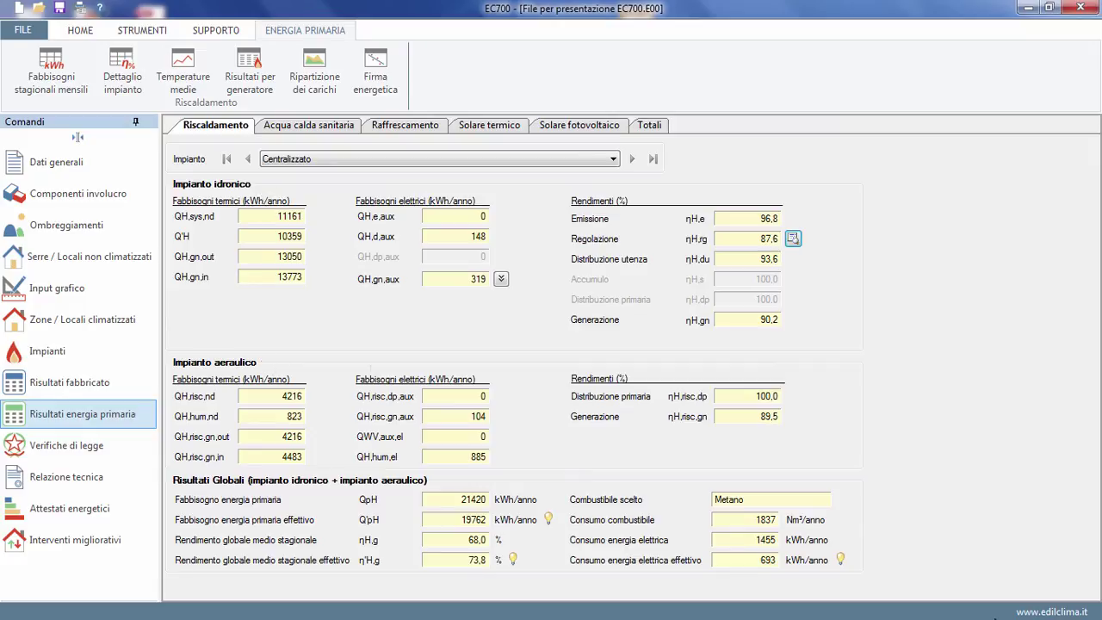
View the centralized heating system's monthly energy needs and the available plant type options
click(68, 81)
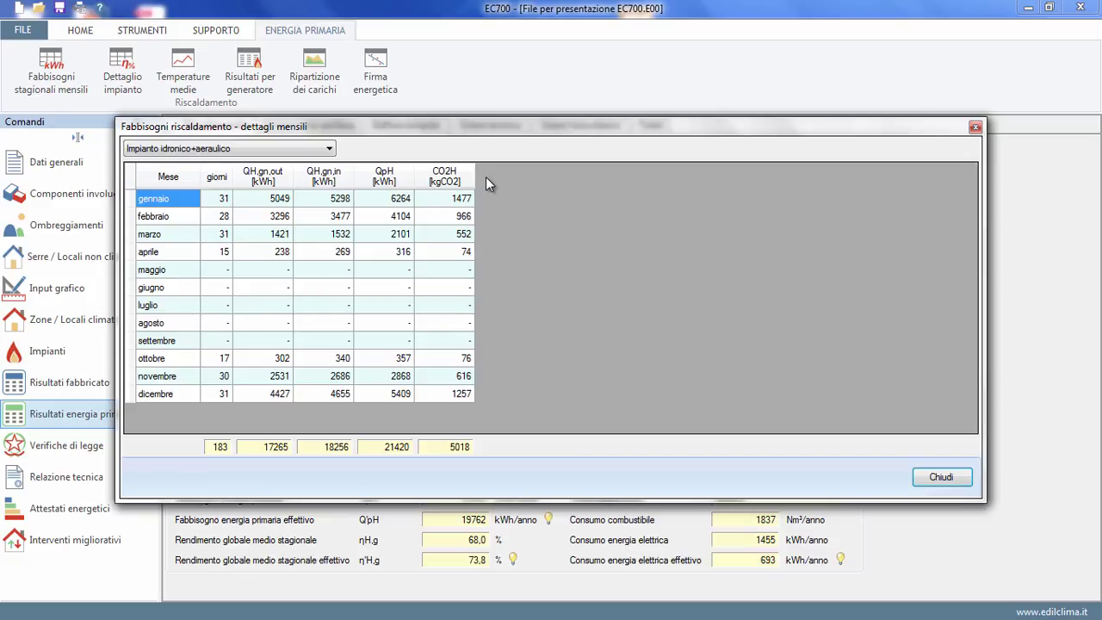
click(330, 150)
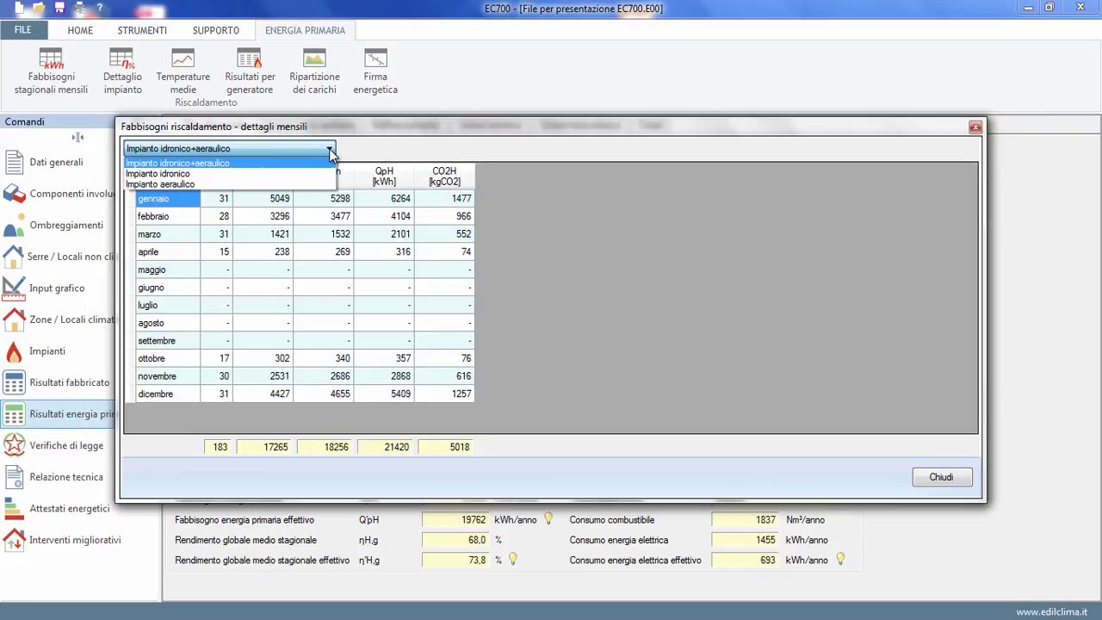
click(330, 151)
click(939, 479)
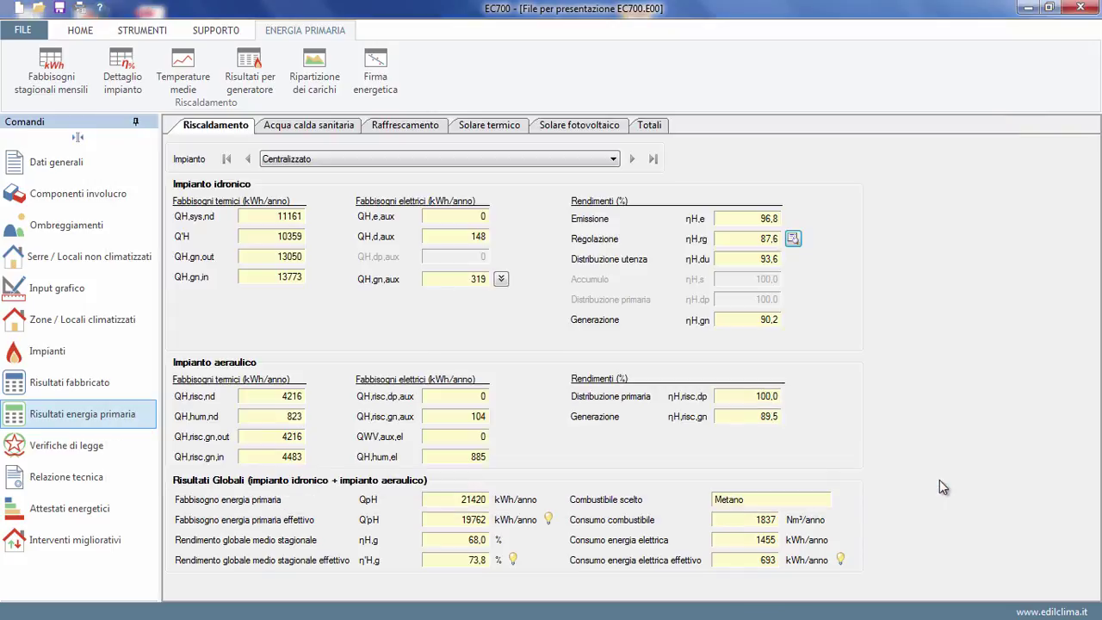
Examine the heating plant's monthly efficiency details for the combined system and for Impianto idronico alone
click(122, 73)
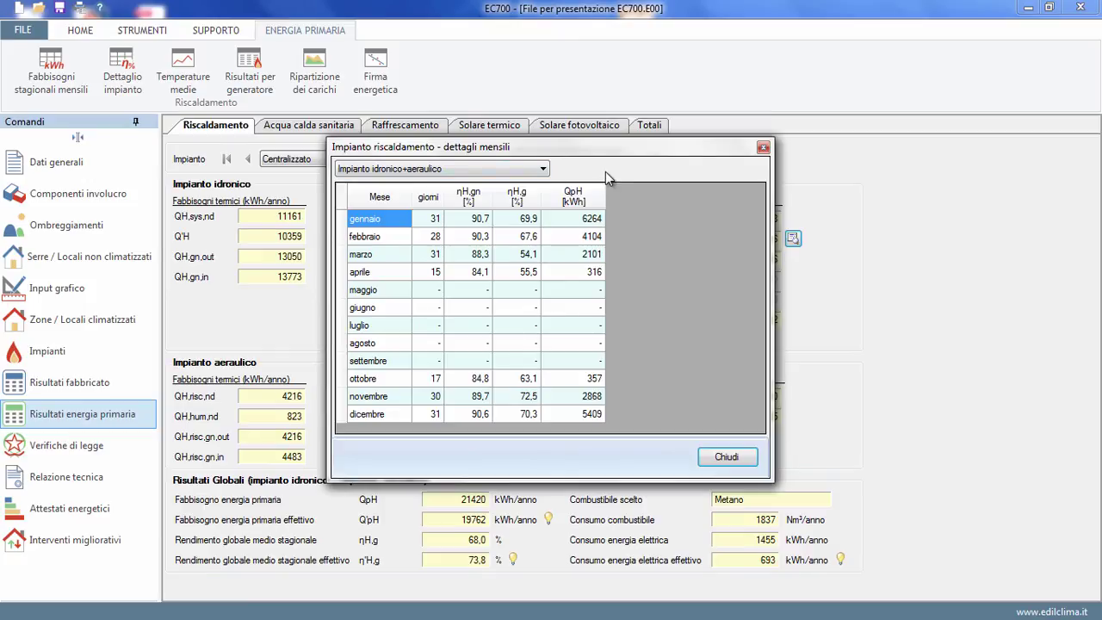
click(542, 168)
click(522, 182)
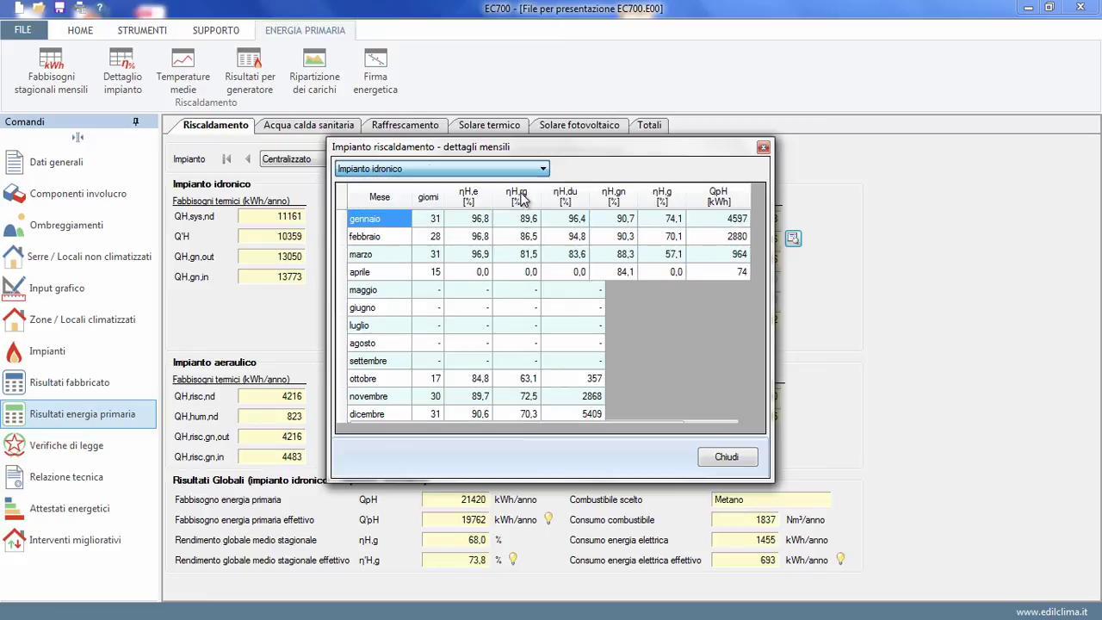
click(740, 456)
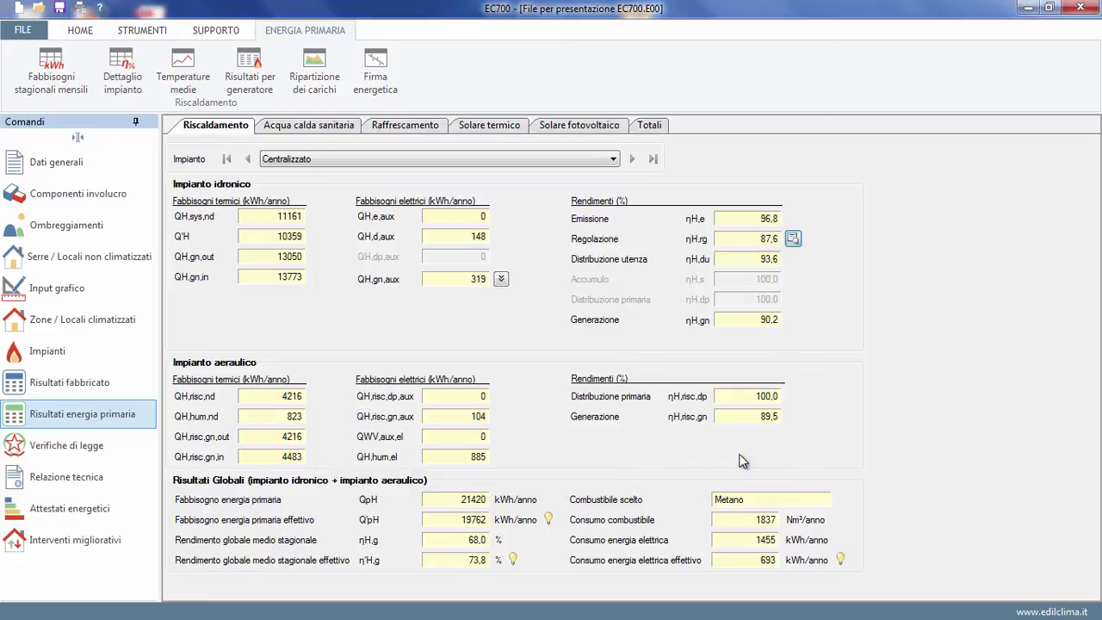
Review the heating system's average temperature graph and monthly table for the Circuito Radiatori (Abitazioni)
click(201, 85)
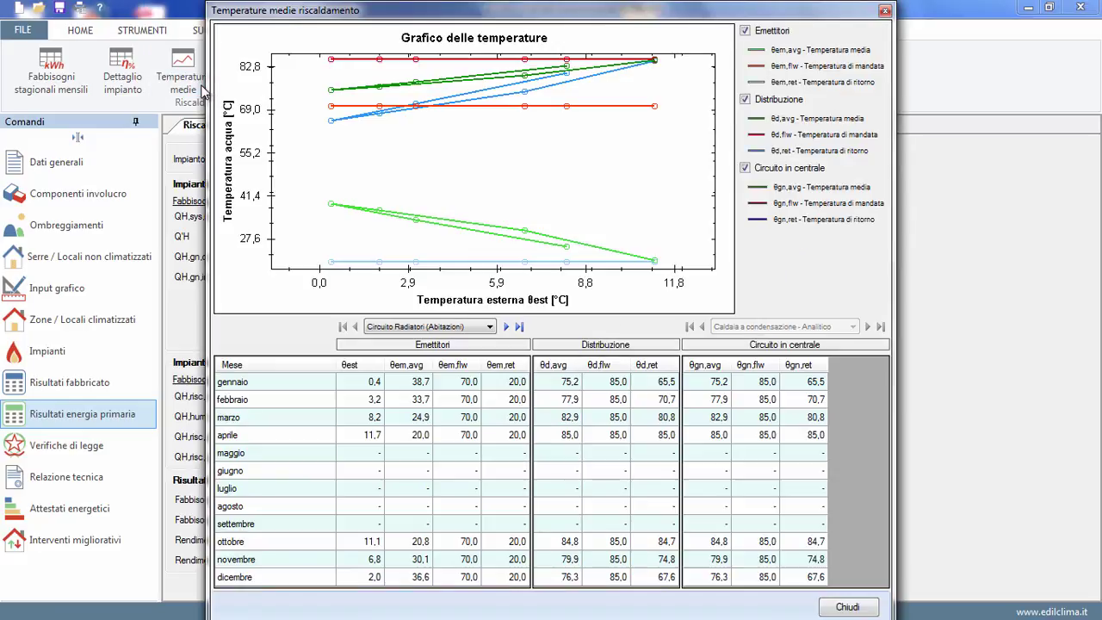
click(864, 613)
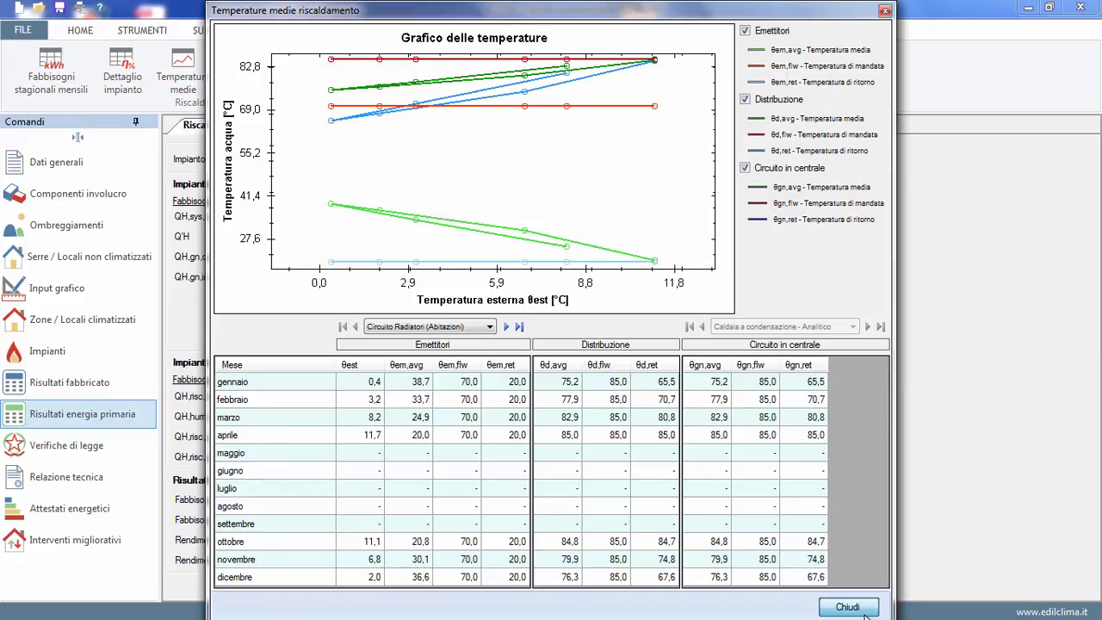
click(866, 613)
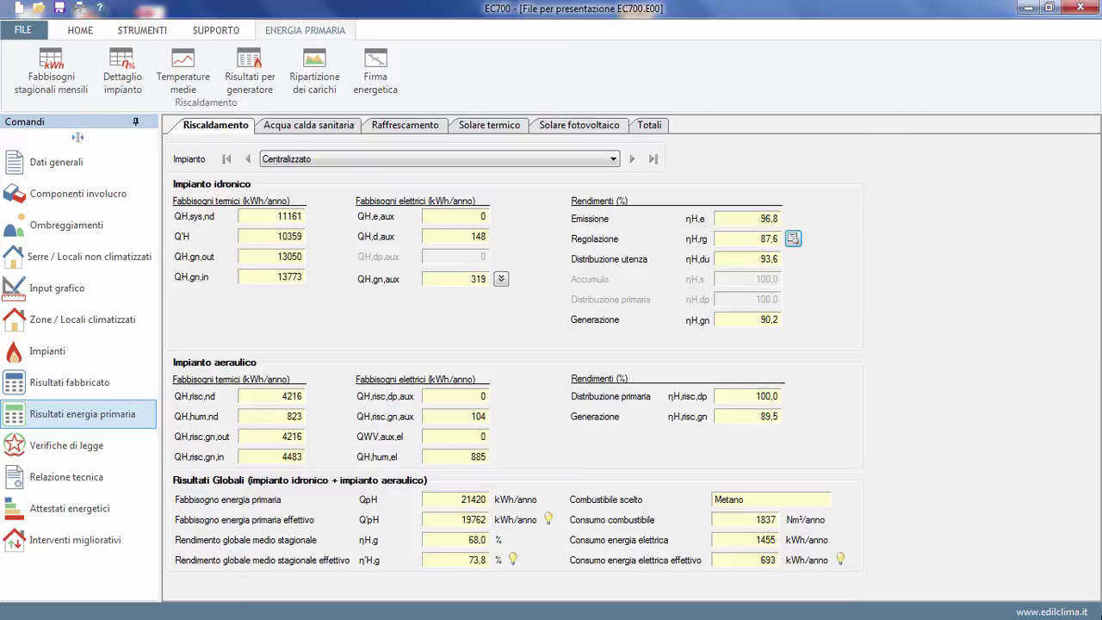
Examine the condensing boiler's monthly heating results and the distribution of loads among the generators
click(249, 79)
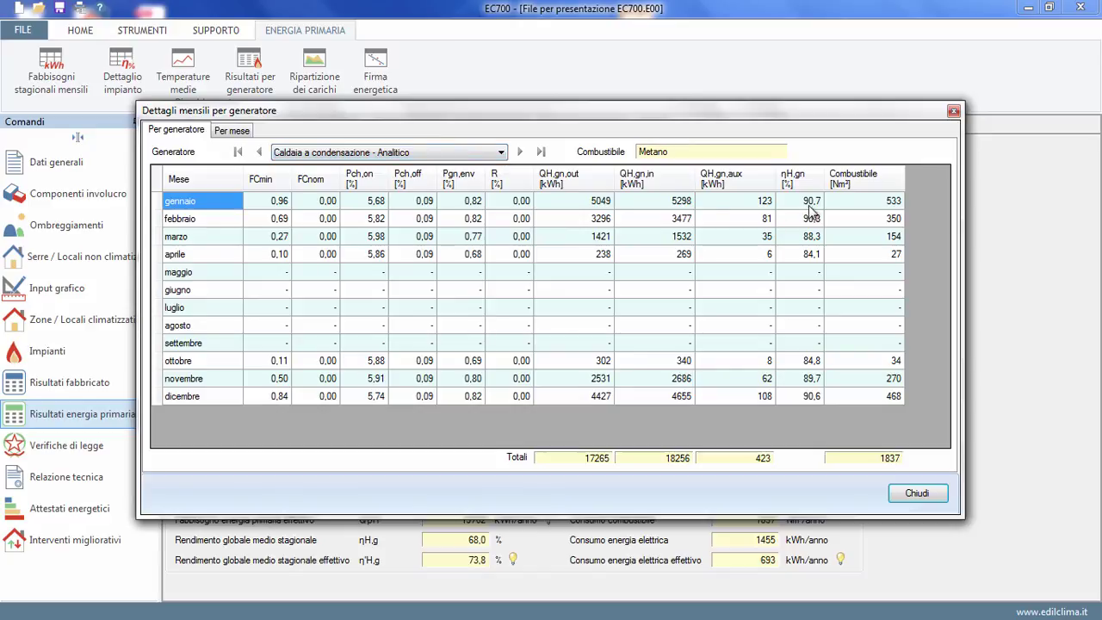
click(937, 500)
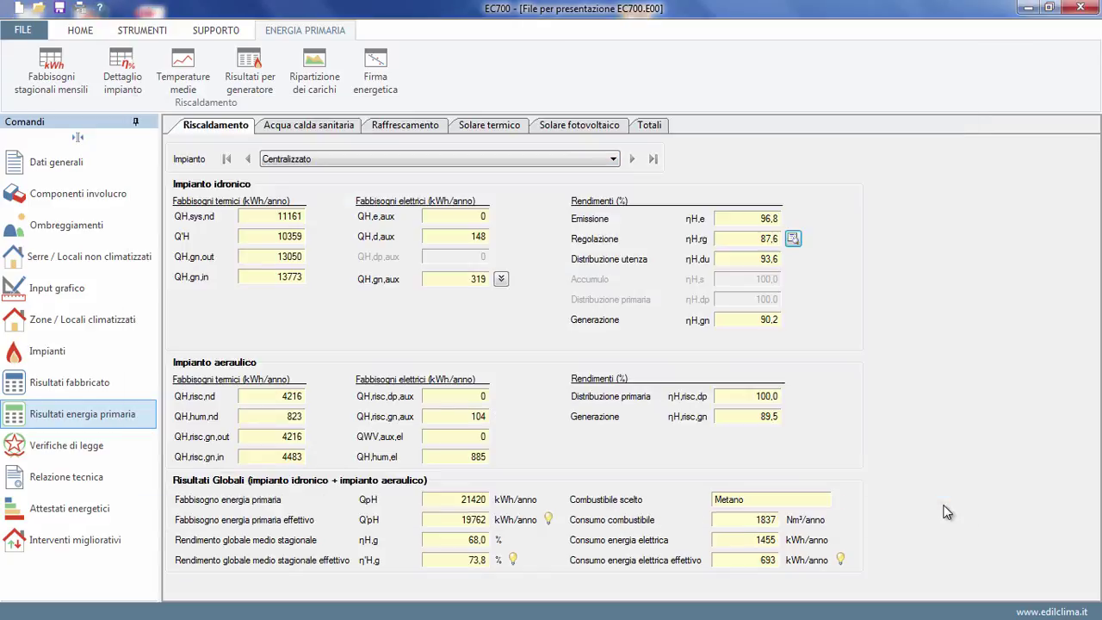
click(314, 79)
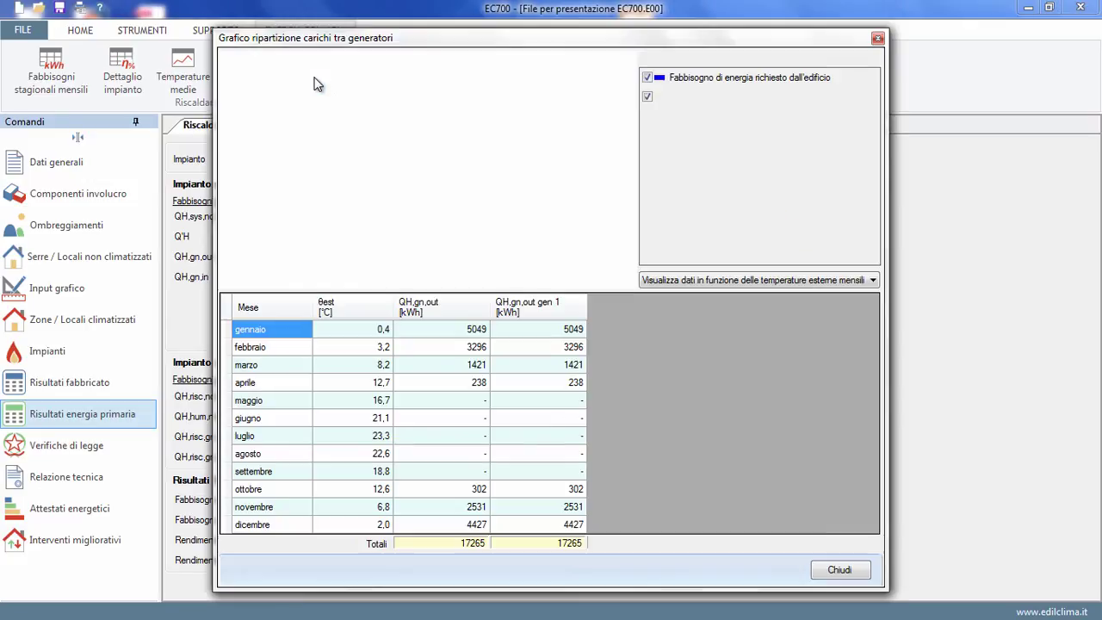
click(846, 572)
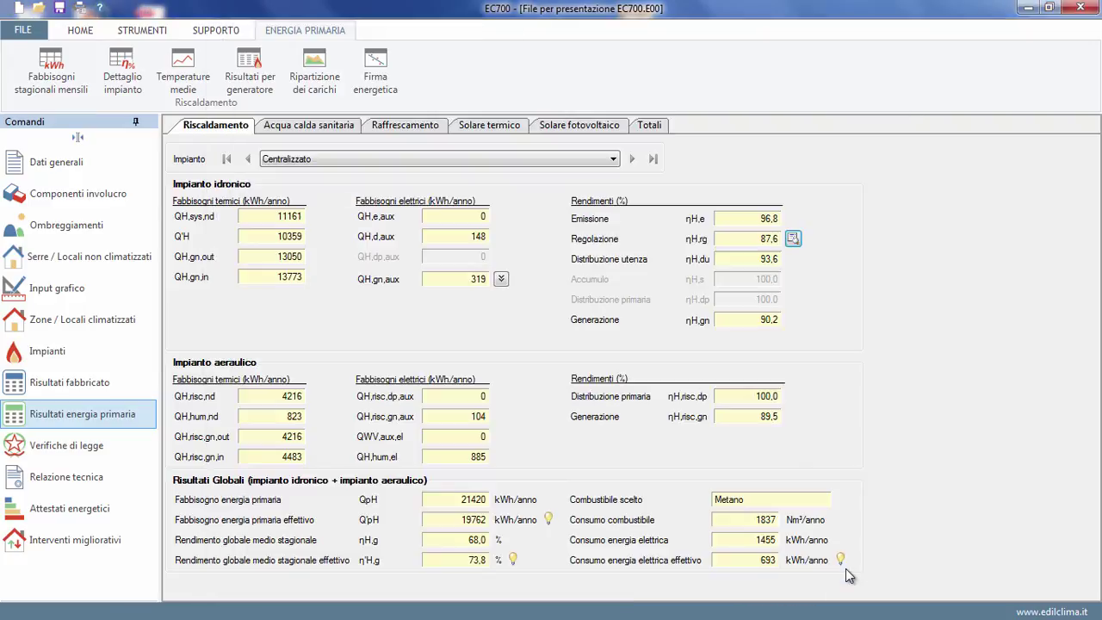
View the heating system's design energy signature graph and the solar photovoltaic results
click(379, 89)
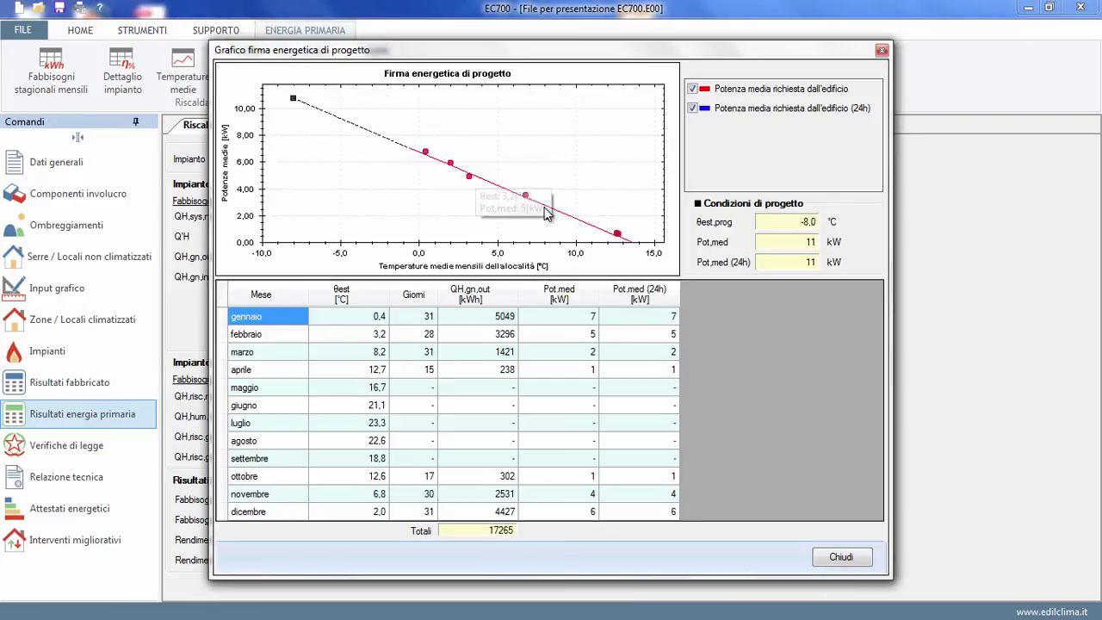
click(841, 557)
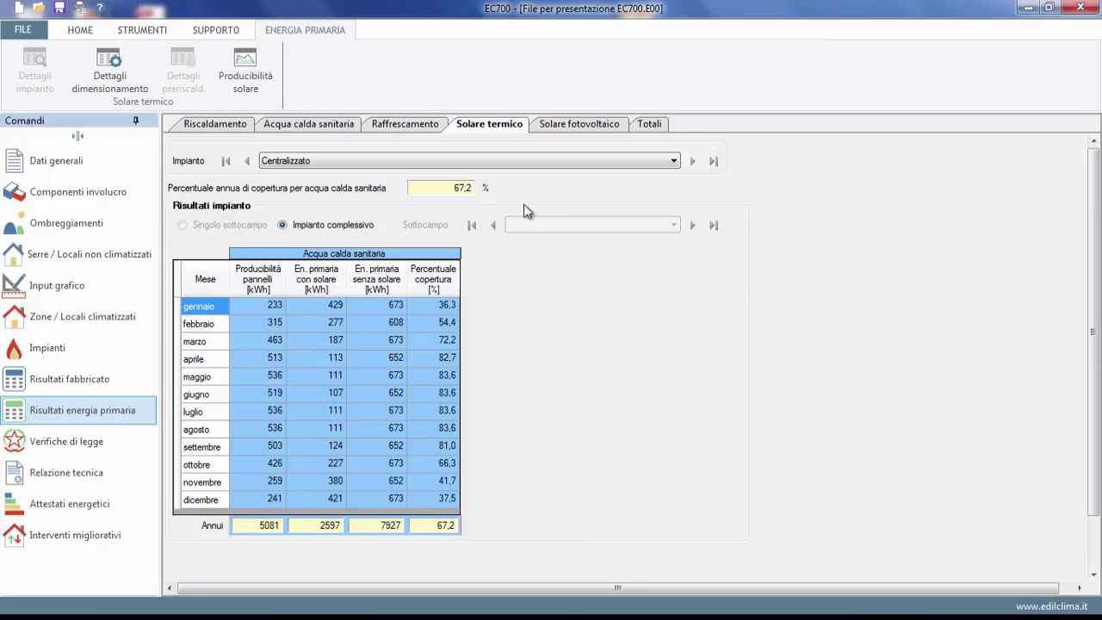
click(600, 128)
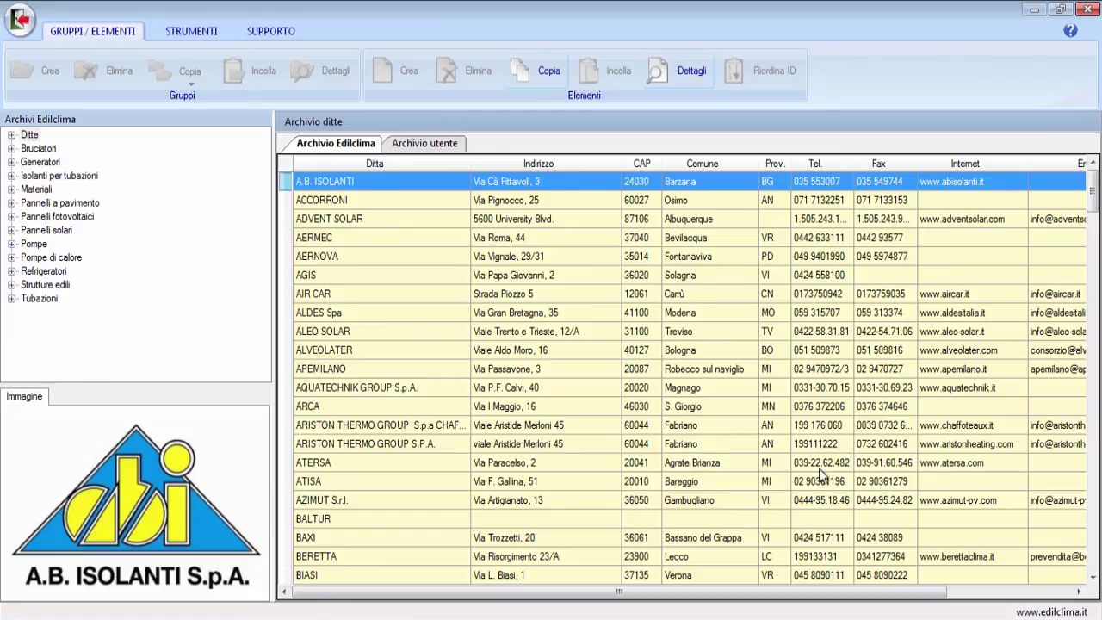
Select the Materiali category in the Edilclima archives
click(36, 190)
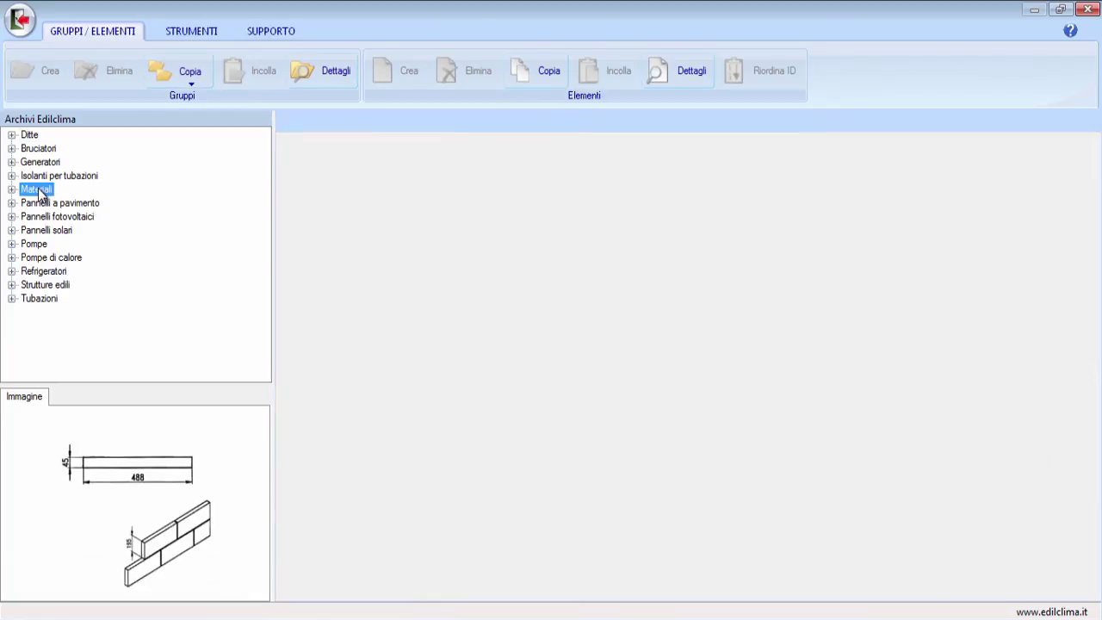